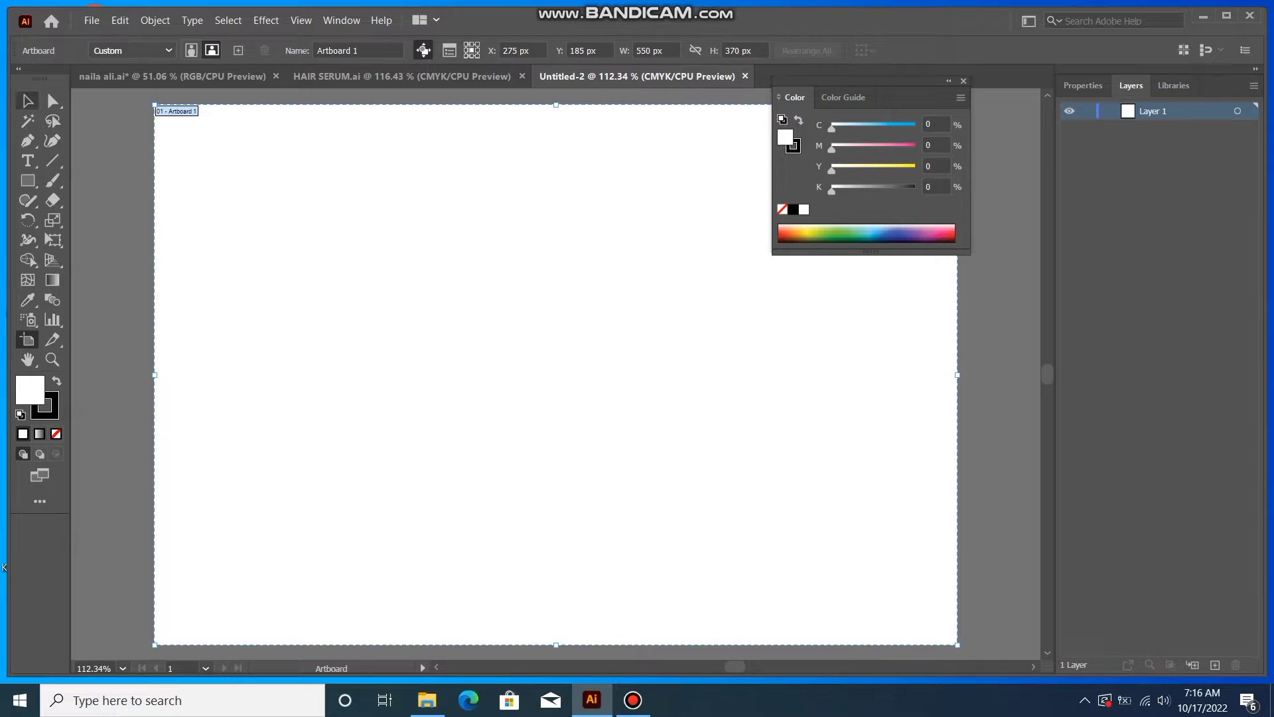
- Extend the top edge of the first black panel slightly and shift the coloured box artwork to line up with the outline beneath
left_click(27, 100)
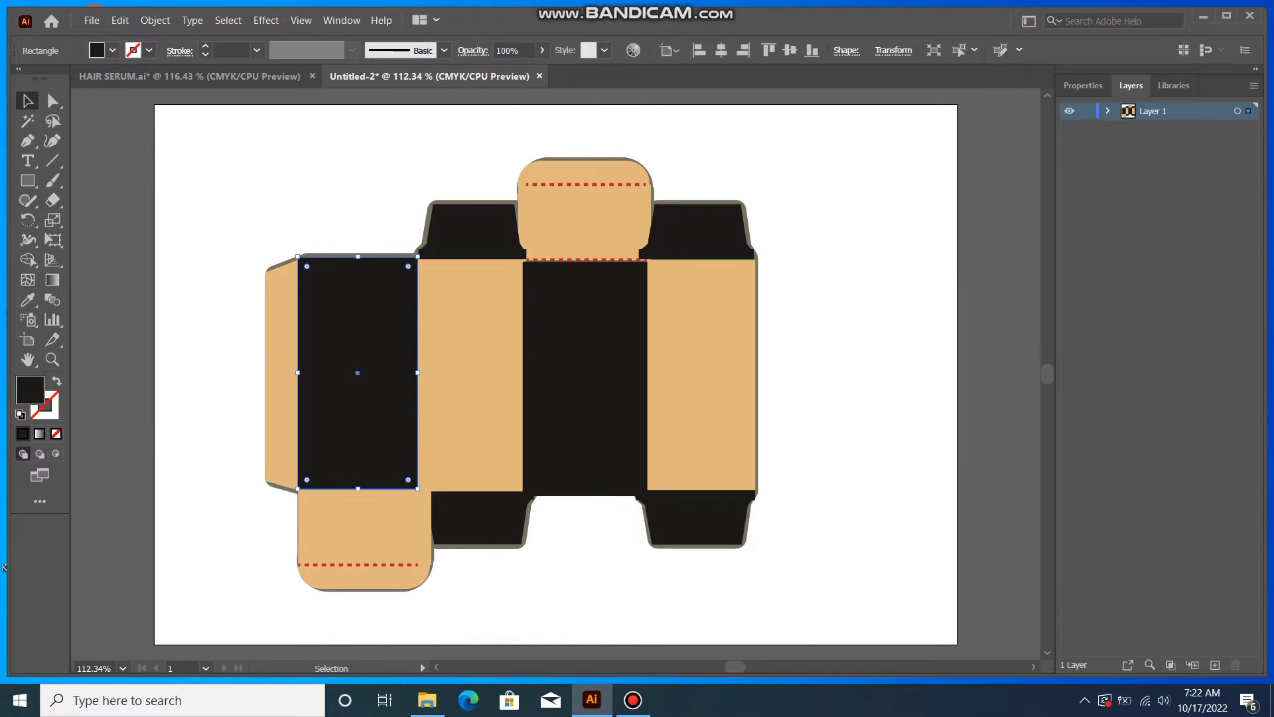
left_click_drag(358, 256, 357, 252)
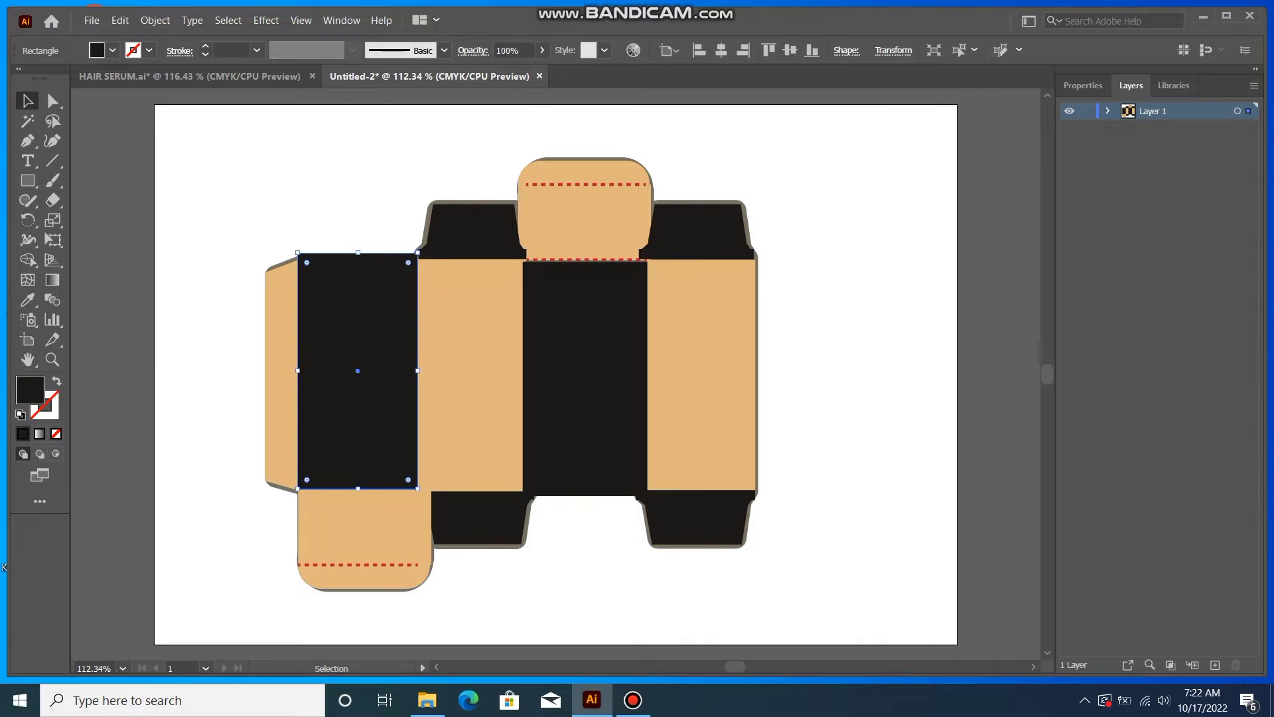
key("ctrl+a")
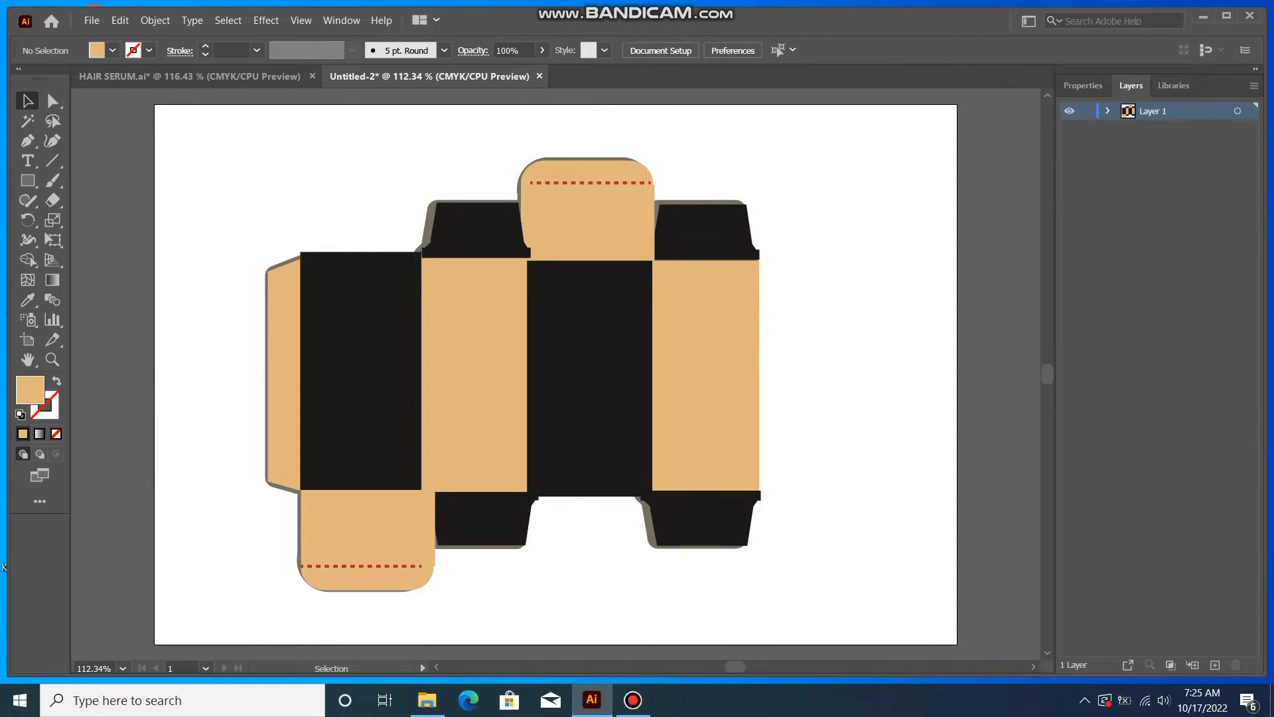
left_click_drag(519, 274, 514, 273)
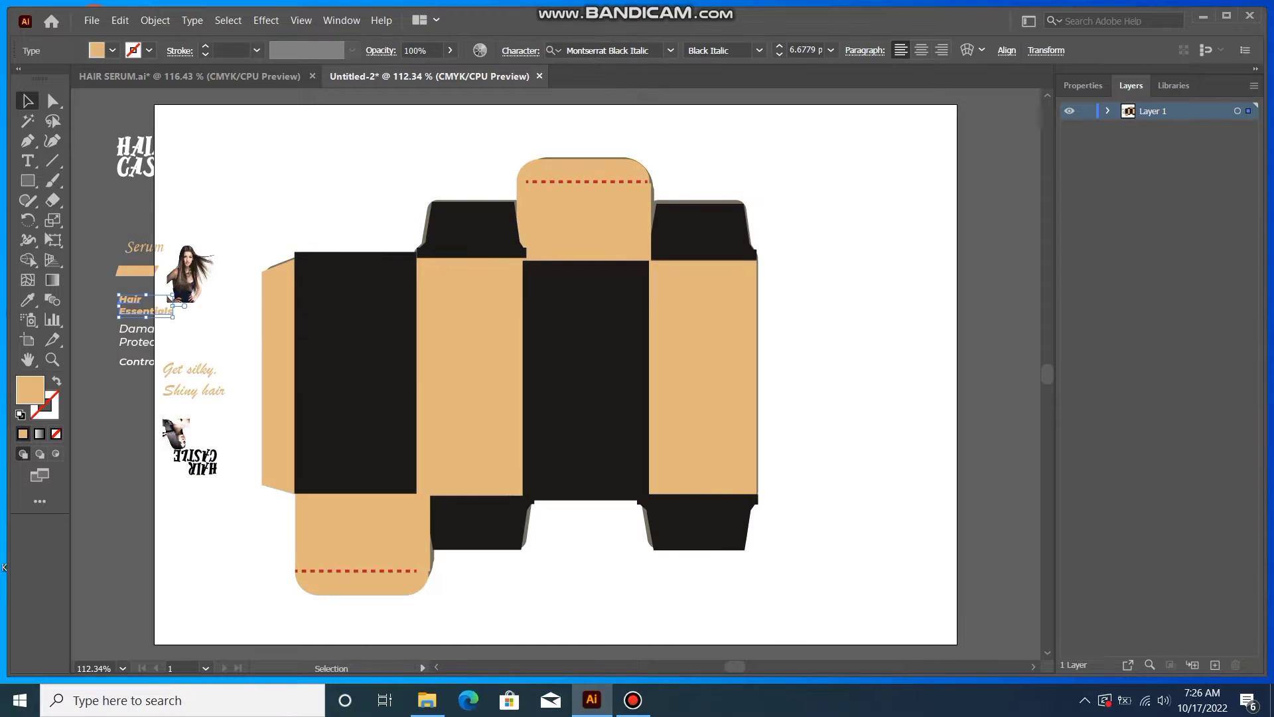
- Place the white HAIR CASTLE logo, the Serum text and the tan slanted bar on the first black panel
left_click_drag(136, 159, 377, 292)
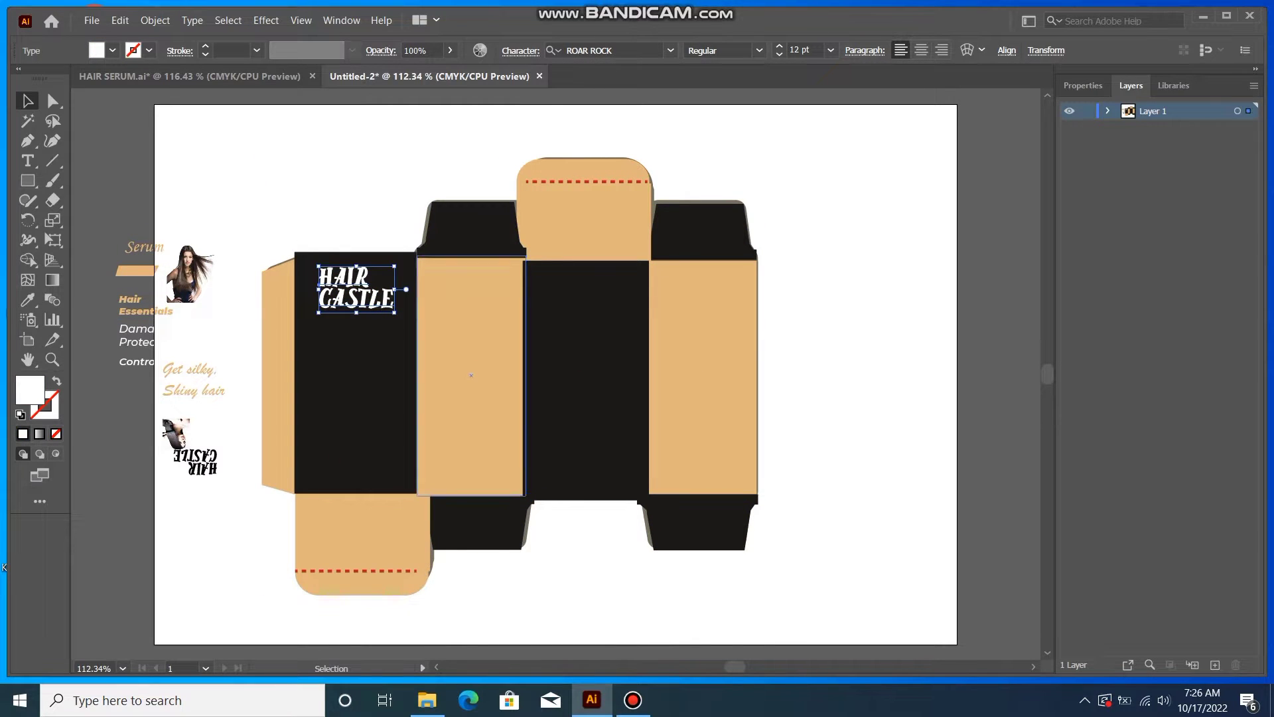
left_click(458, 318)
left_click_drag(158, 246, 363, 319)
left_click_drag(159, 294, 346, 345)
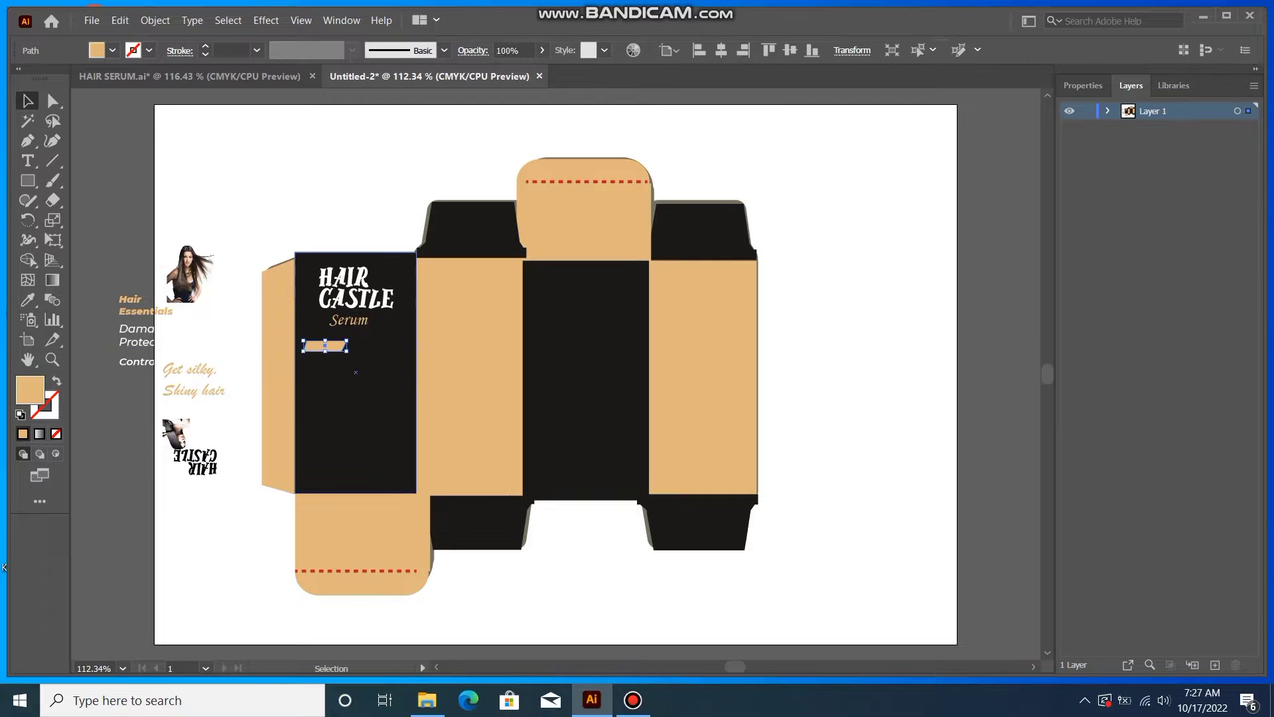
- Fit the small white FOR ALL HAIR TYPES text from HAIR SERUM.ai inside the tan bar, undoing the oversized scaling
left_click(174, 77)
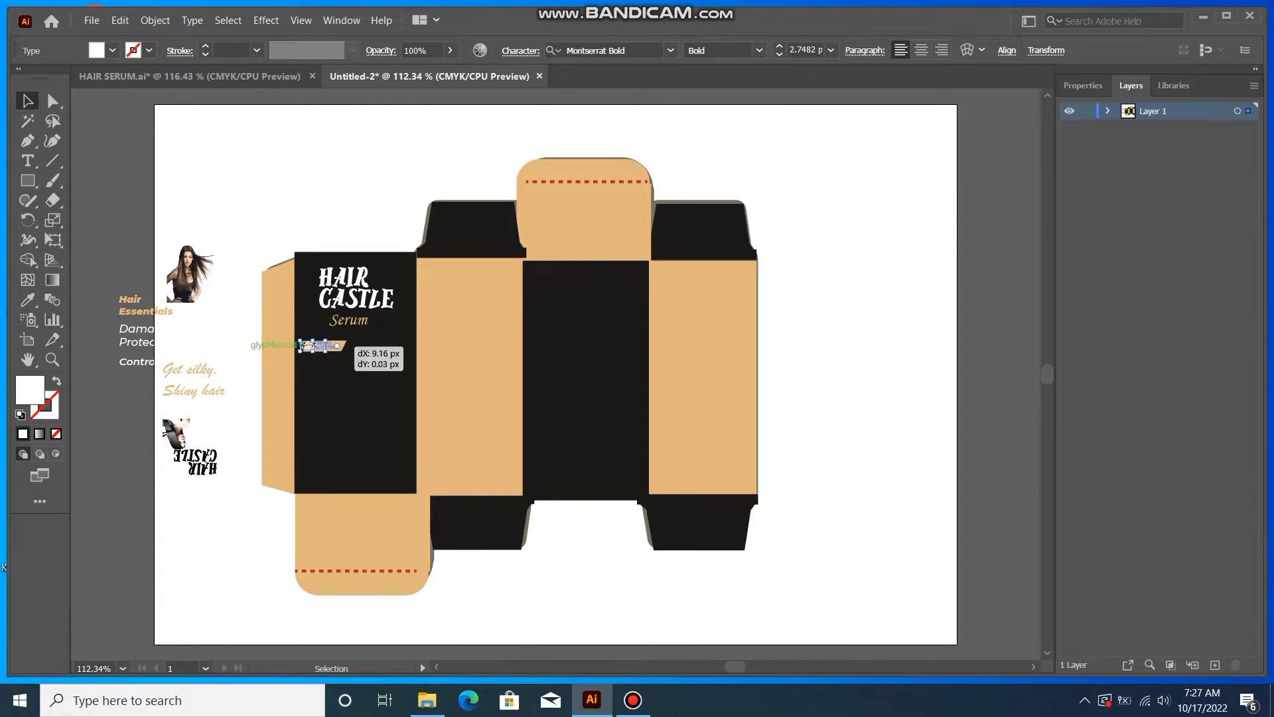
left_click(317, 346)
left_click(316, 346)
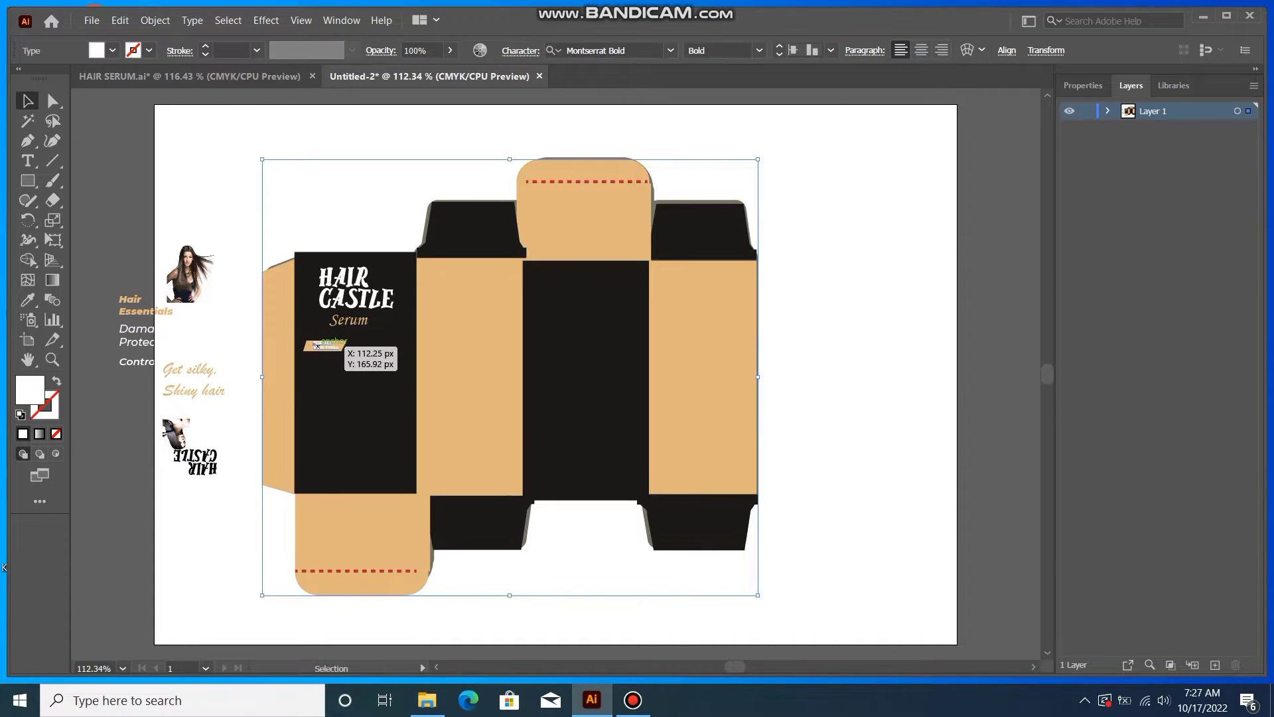
left_click_drag(313, 351, 308, 354)
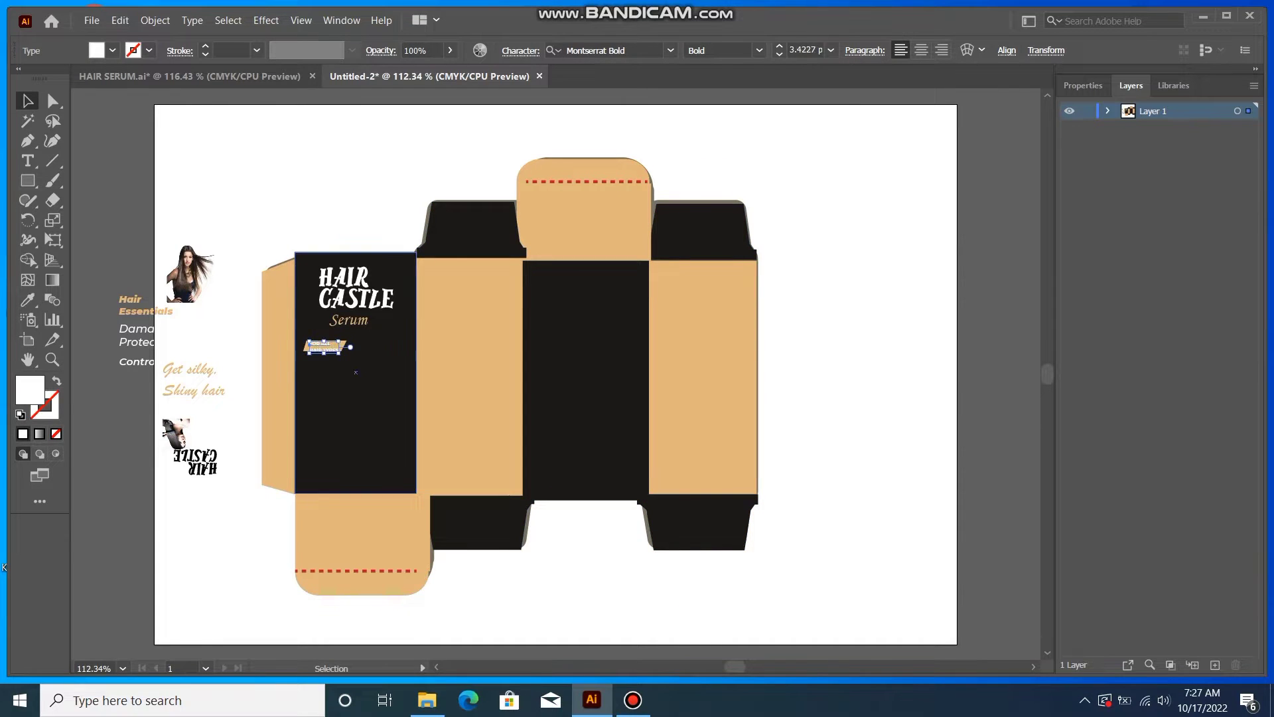
left_click(356, 373)
right_click(315, 350)
left_click(350, 362)
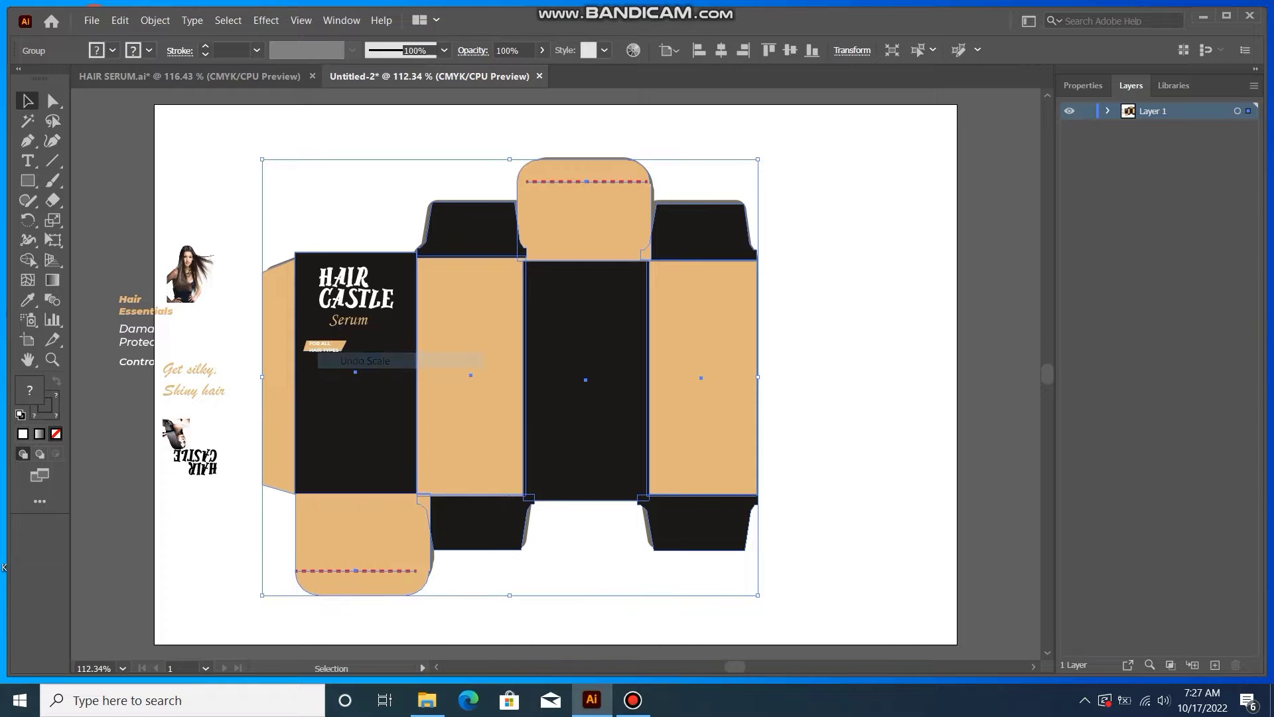
left_click(355, 372)
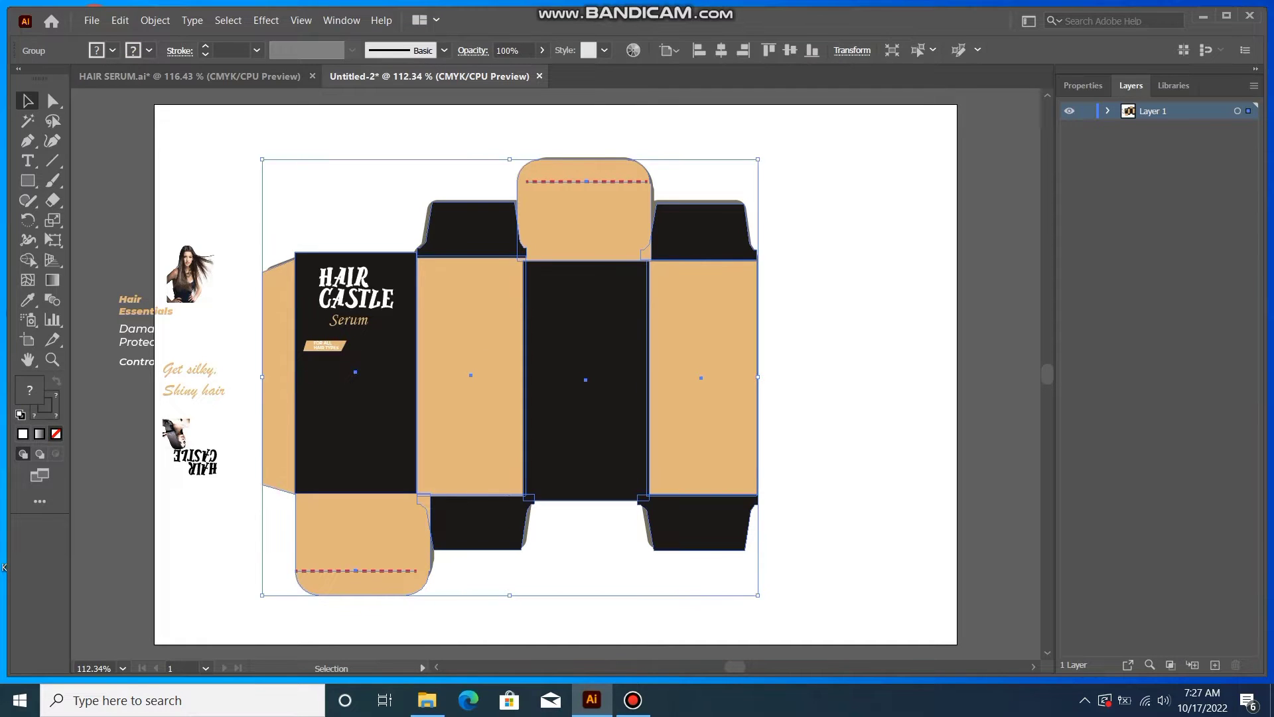
- Place the woman's photo and the Hair Essentials, Damage Protection, Control and Get silky, Shiny hair texts on the first black panel
left_click_drag(190, 270, 377, 363)
left_click_drag(160, 308, 401, 364)
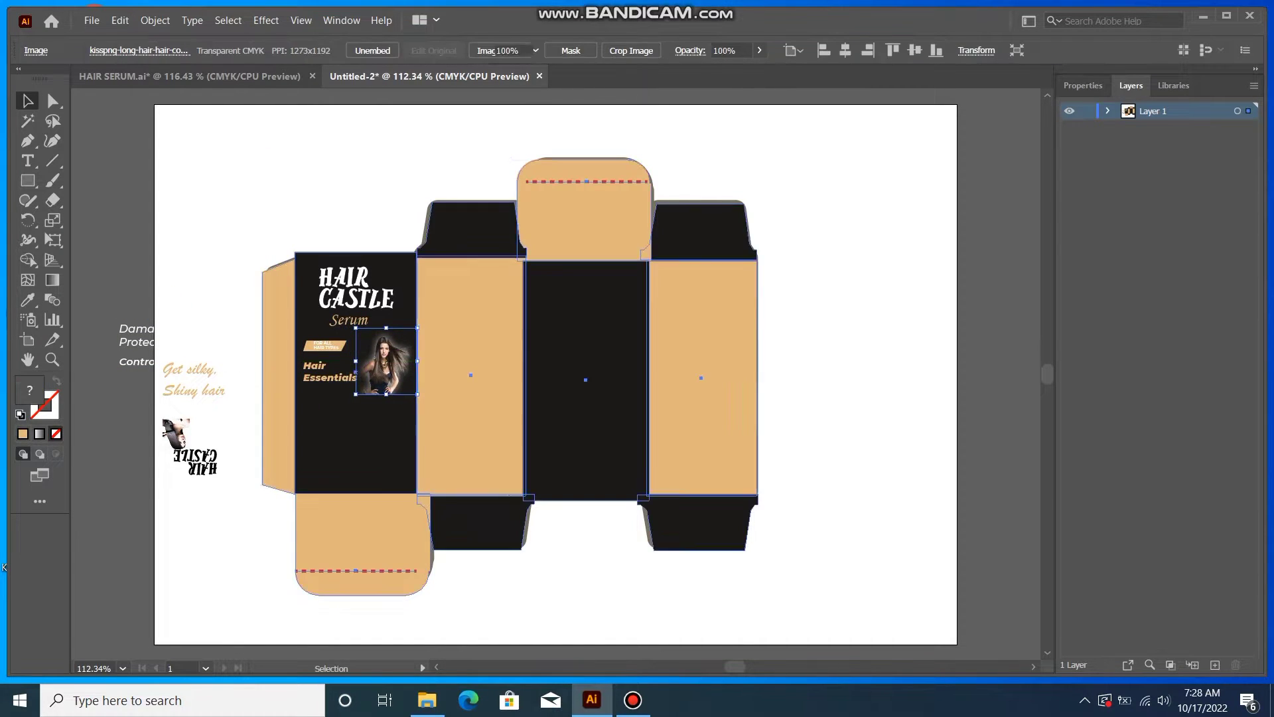
left_click_drag(151, 334, 336, 396)
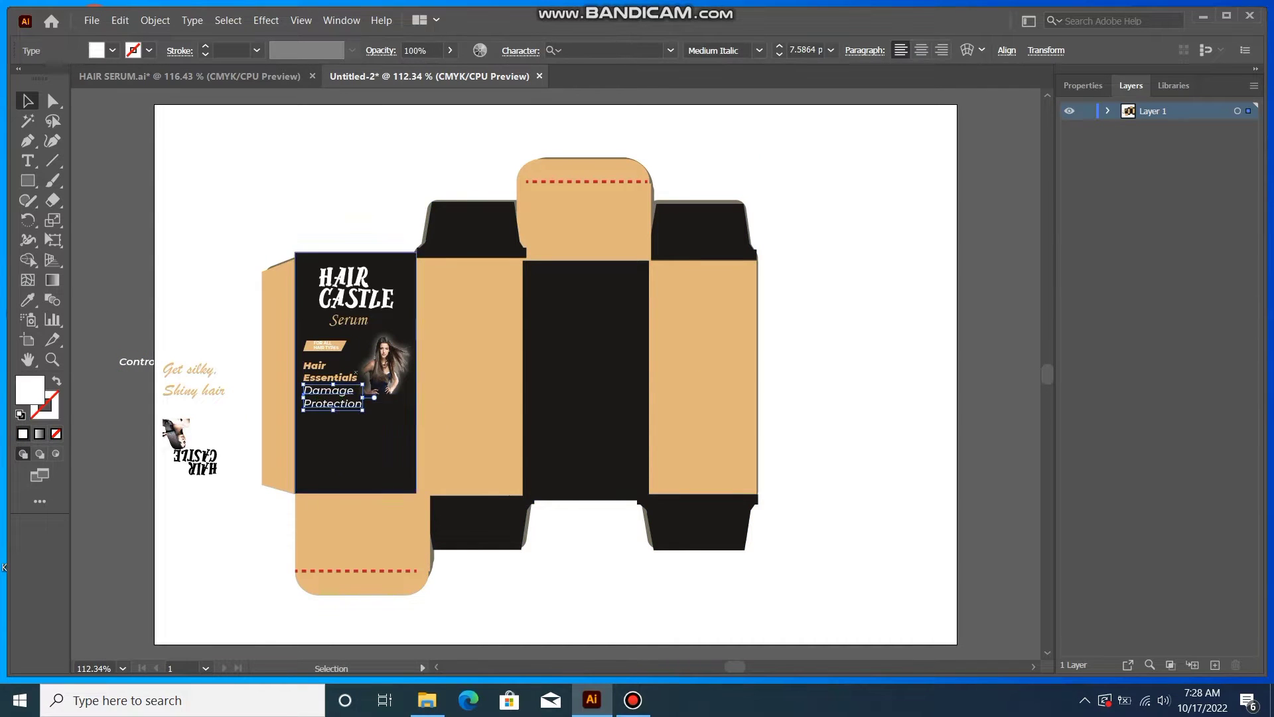
left_click(357, 385)
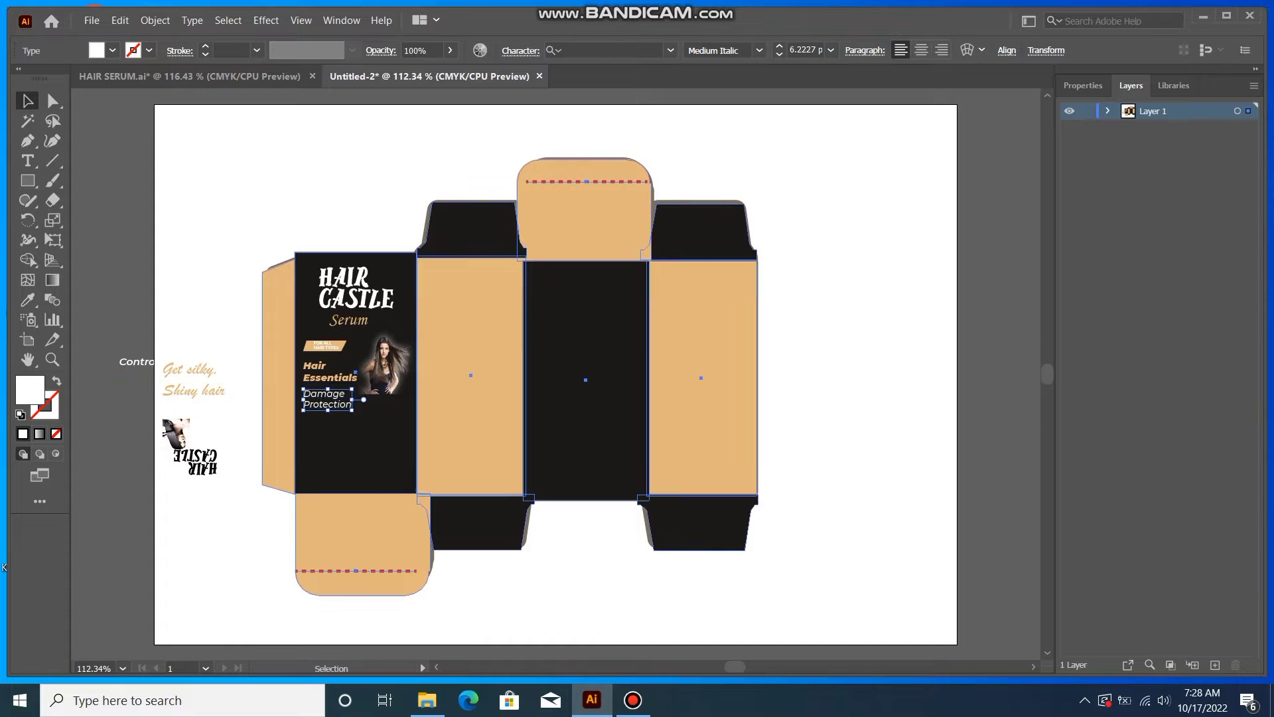
left_click_drag(120, 363, 309, 418)
left_click_drag(163, 373, 335, 448)
- Place and enlarge the upside-down hair photo on the flap below the first panel, with the inverted HAIR CASTLE logo beside it
left_click_drag(176, 434, 390, 501)
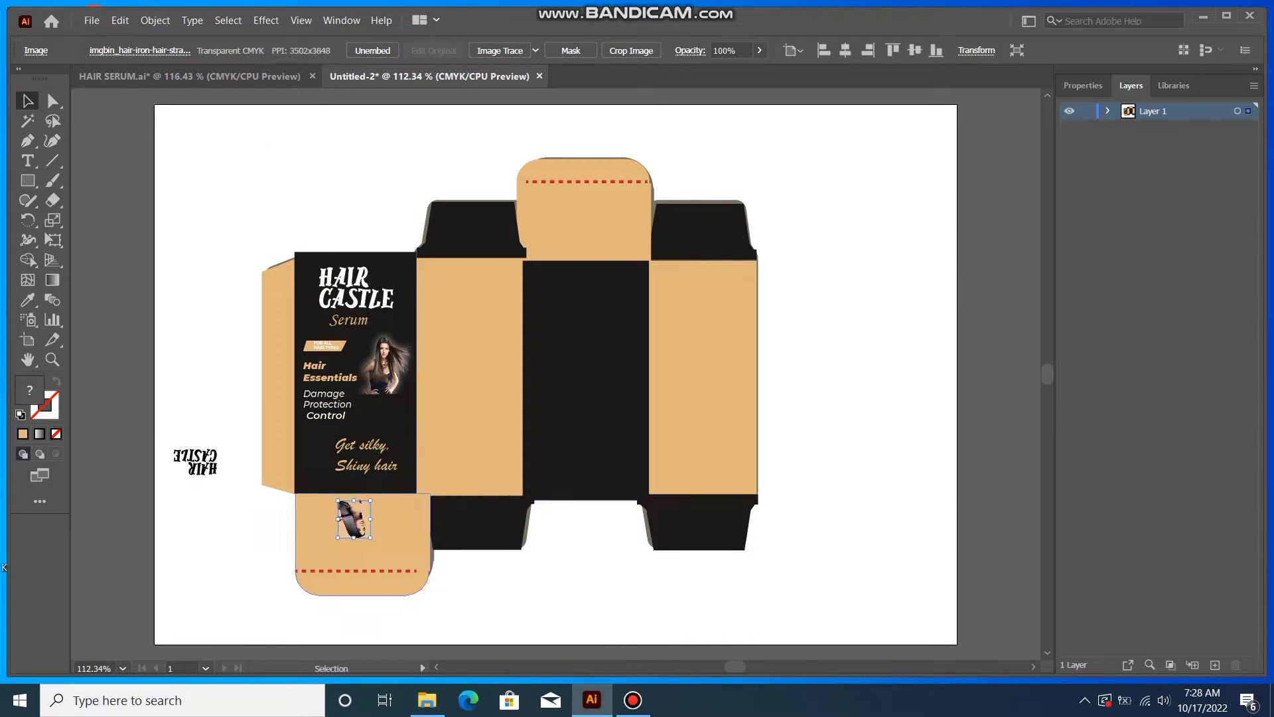
left_click_drag(338, 533, 303, 554)
left_click_drag(211, 461, 408, 536)
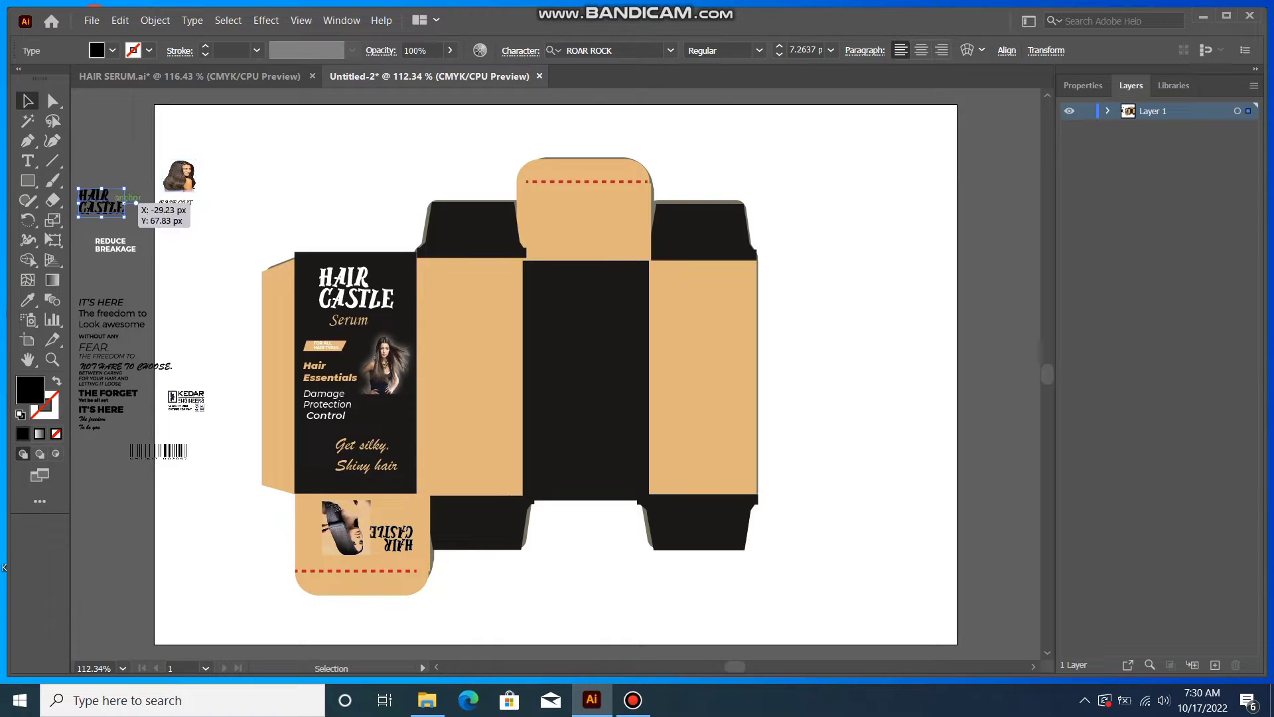
- Place the black HAIR CASTLE logo and the EASE OUT TANGIES text at the top of the tan second panel
left_click_drag(126, 201, 511, 299)
left_click_drag(160, 205, 485, 310)
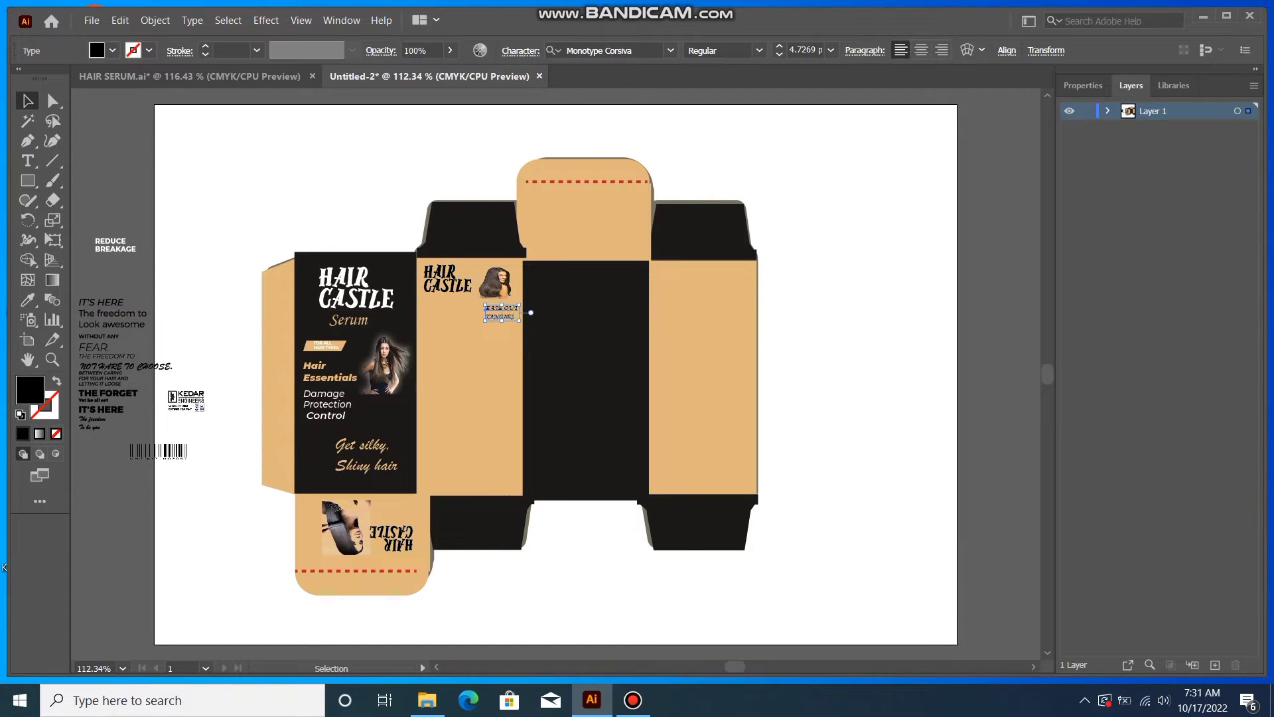
- Change the font of the EASE OUT TANGIES text to Lucida Handwriting Italic
left_click(671, 51)
left_click(671, 51)
left_click(671, 50)
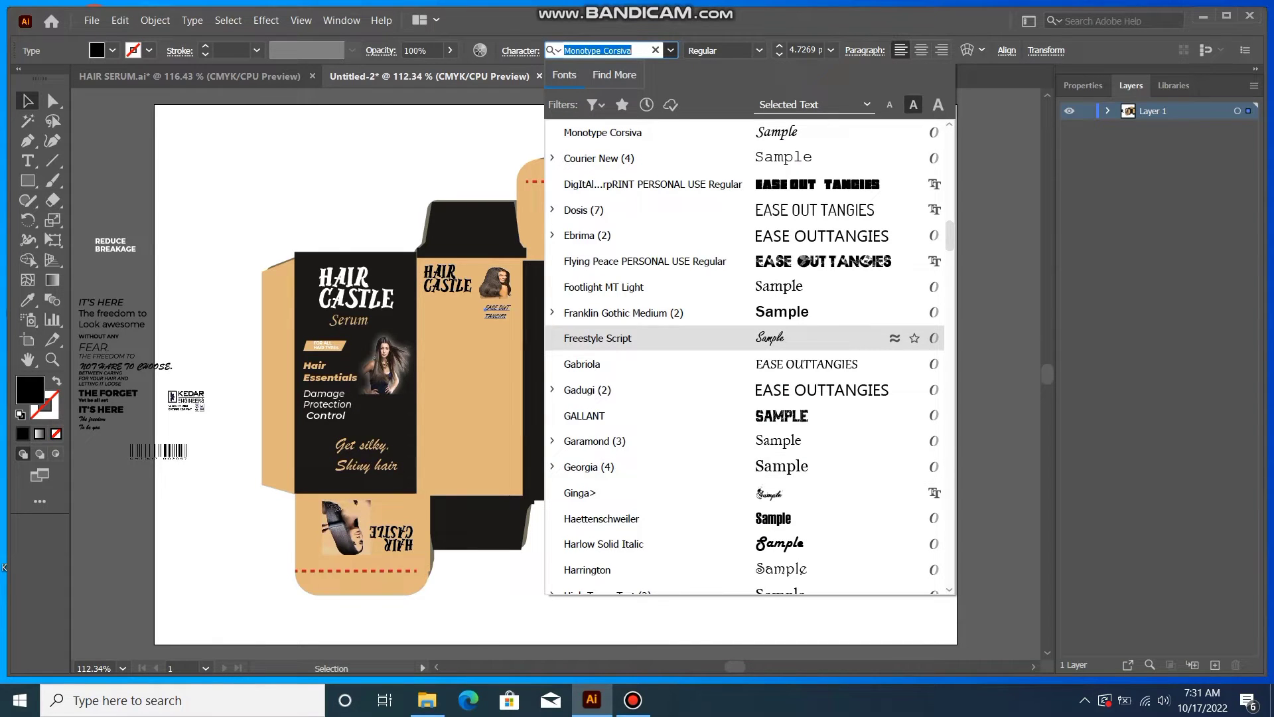
scroll(743, 521, "down", 5)
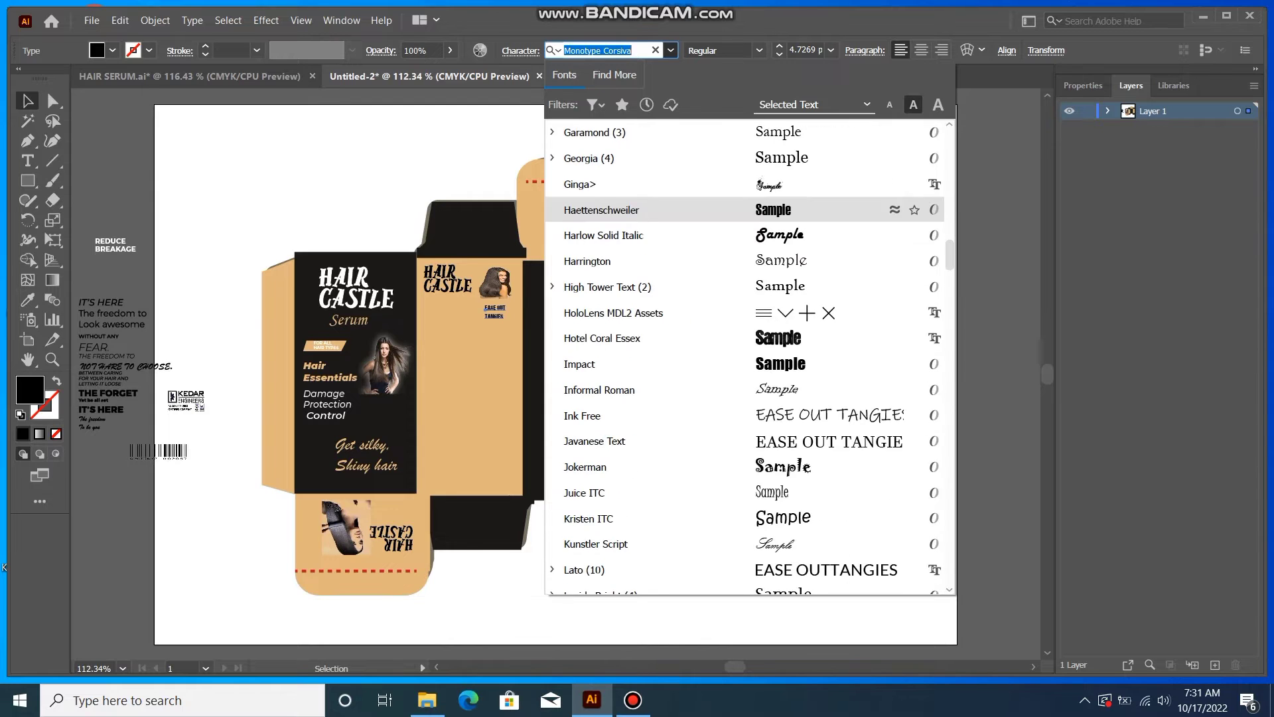
key("Down")
key("Down")
key("Down")
key("Down")
key("Down")
key("Down")
key("Down")
key("Down")
key("Down")
key("Down")
key("Up")
key("Up")
key("Up")
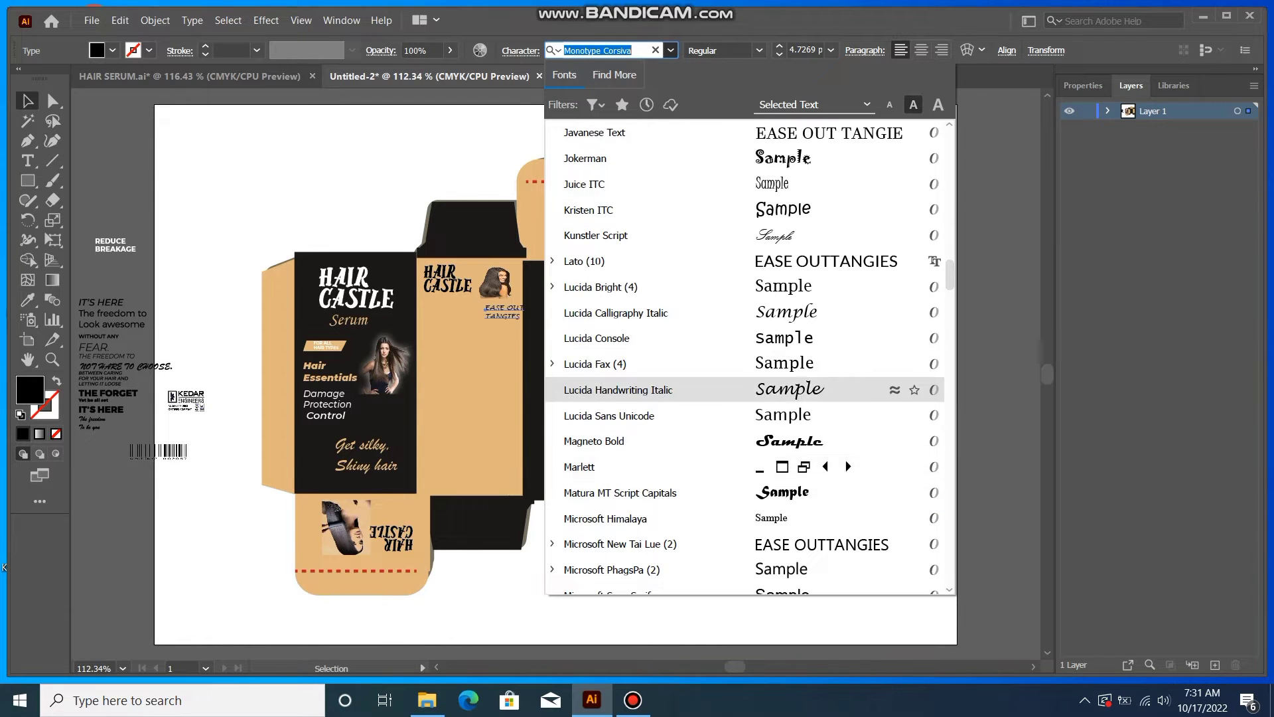
key("Return")
- Place the white REDUCE BREAKAGE text and the IT'S HERE text block below the logo on the second panel
left_click_drag(114, 246, 424, 303)
left_click(471, 374)
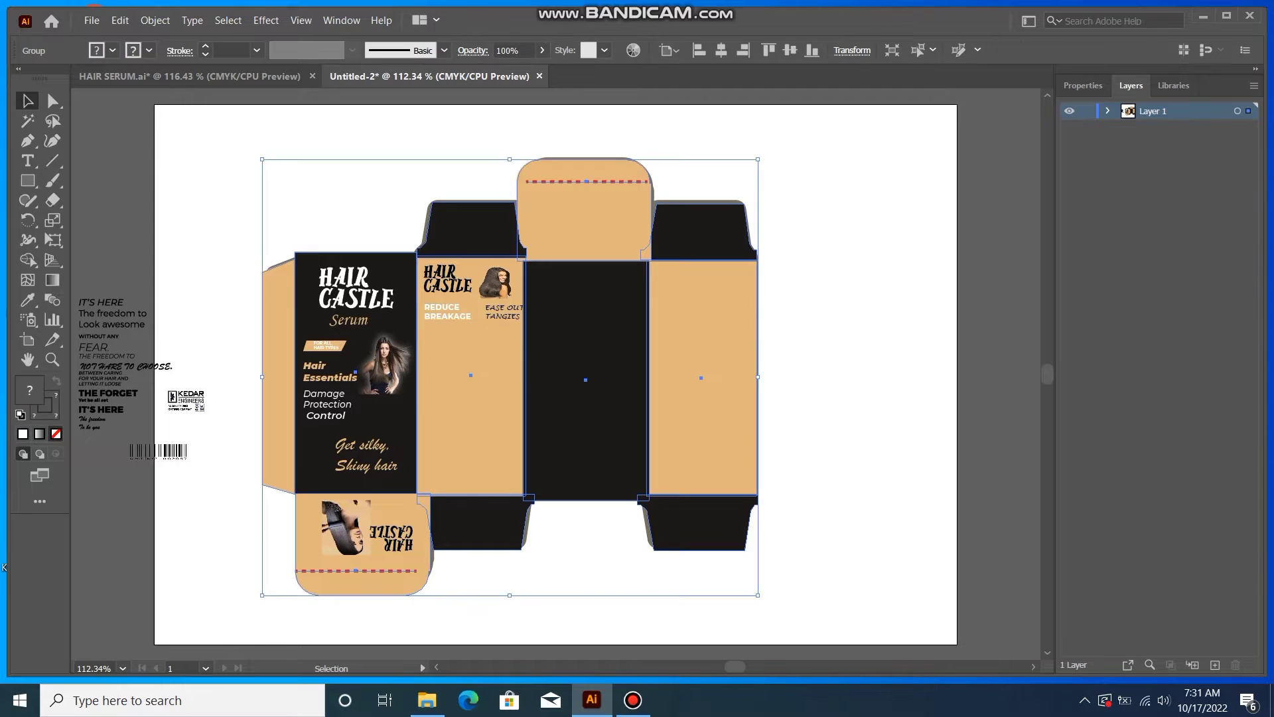
left_click_drag(116, 360, 461, 396)
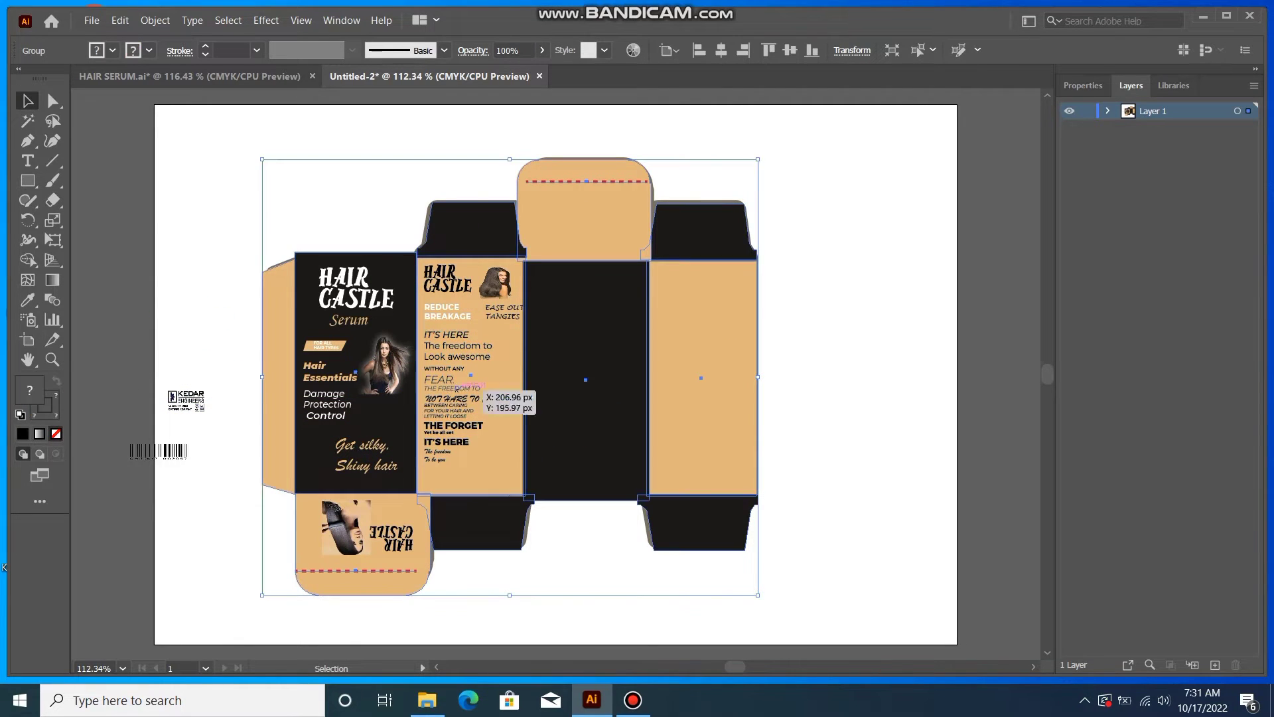
- Place the KEDAR ENGINEERS mark and the barcode in the lower part of the second panel
left_click_drag(169, 398, 494, 448)
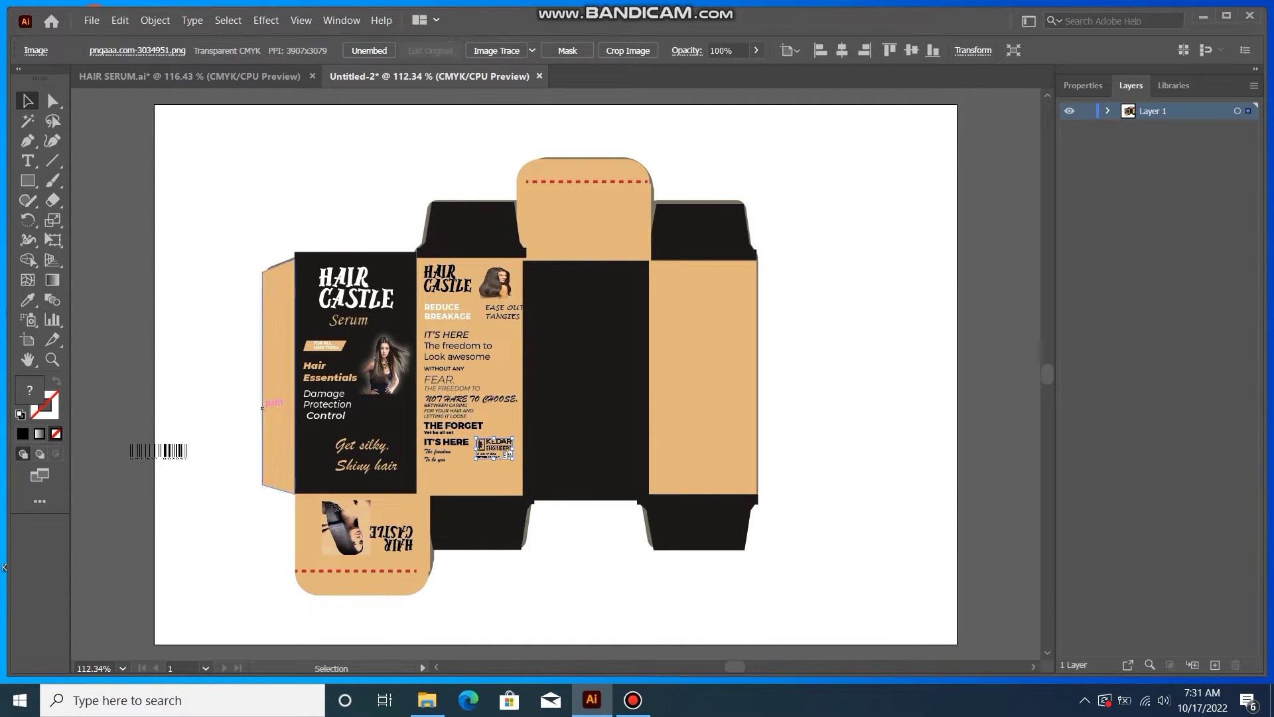
left_click_drag(159, 454, 480, 475)
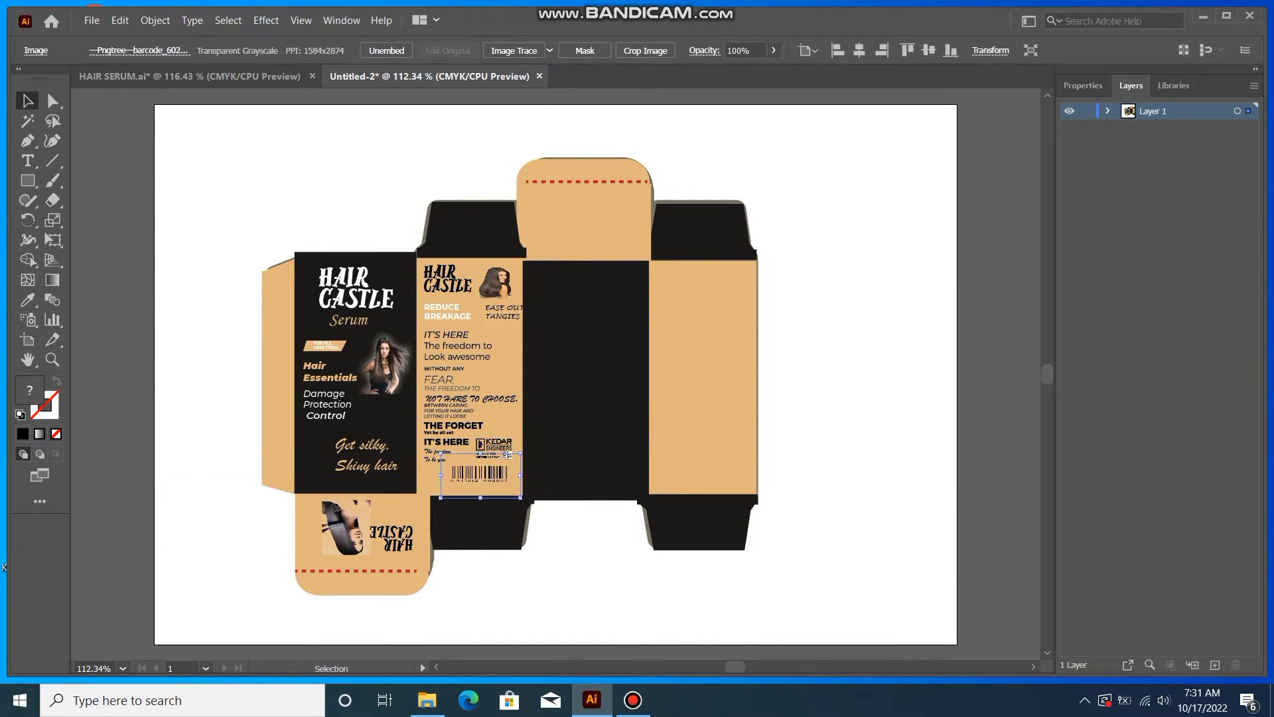
left_click(521, 431)
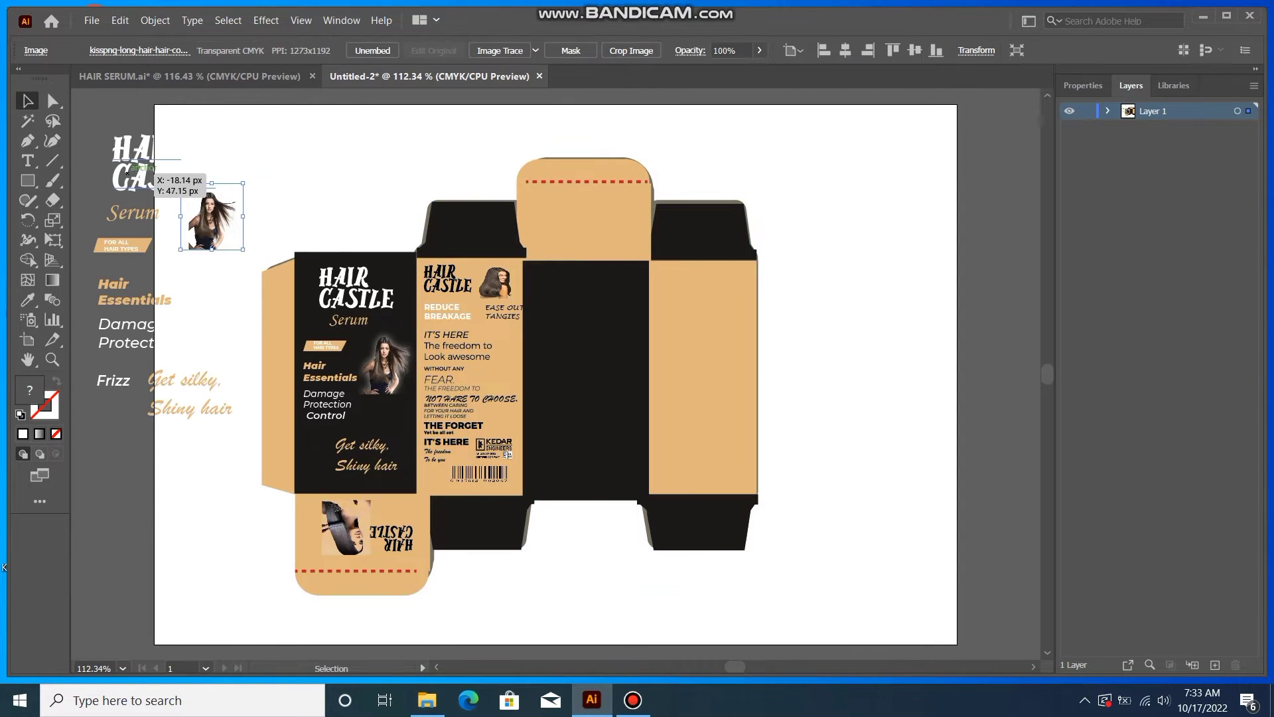
- Place the white HAIR CASTLE logo, the woman's photo and the Serum text on the black third panel
left_click_drag(365, 240, 594, 307)
left_click(595, 355)
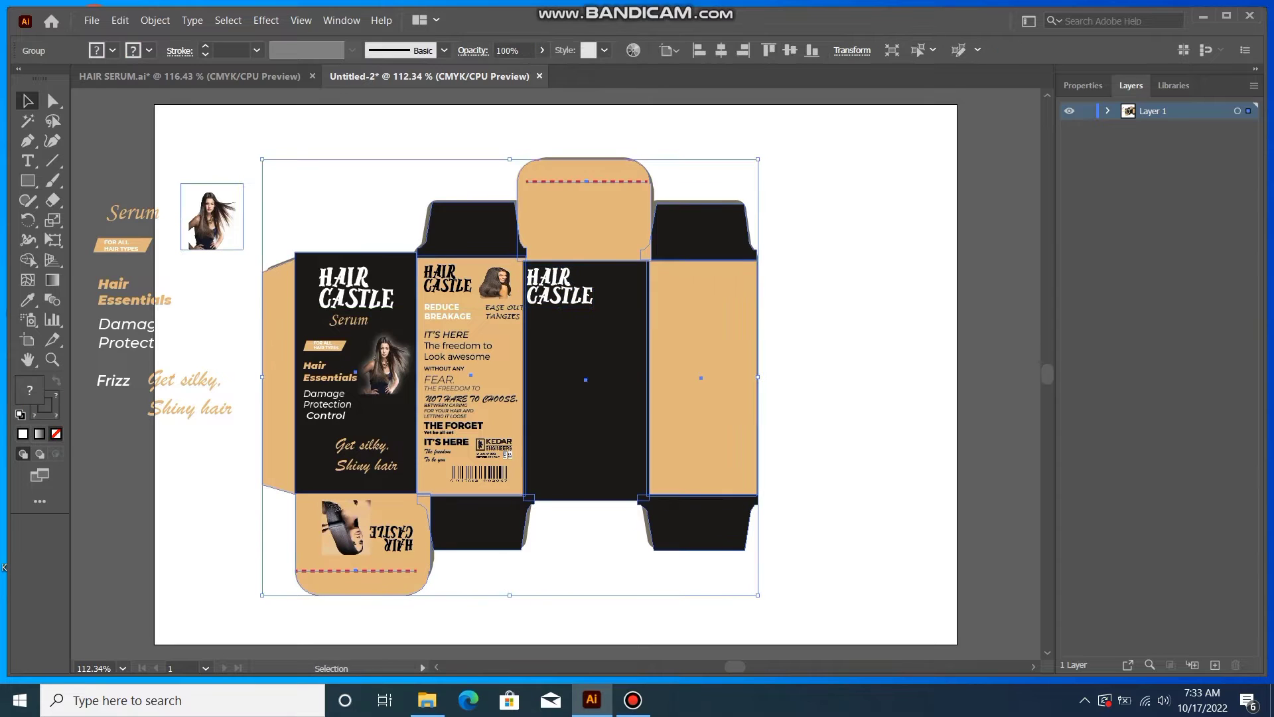
left_click_drag(215, 228, 617, 346)
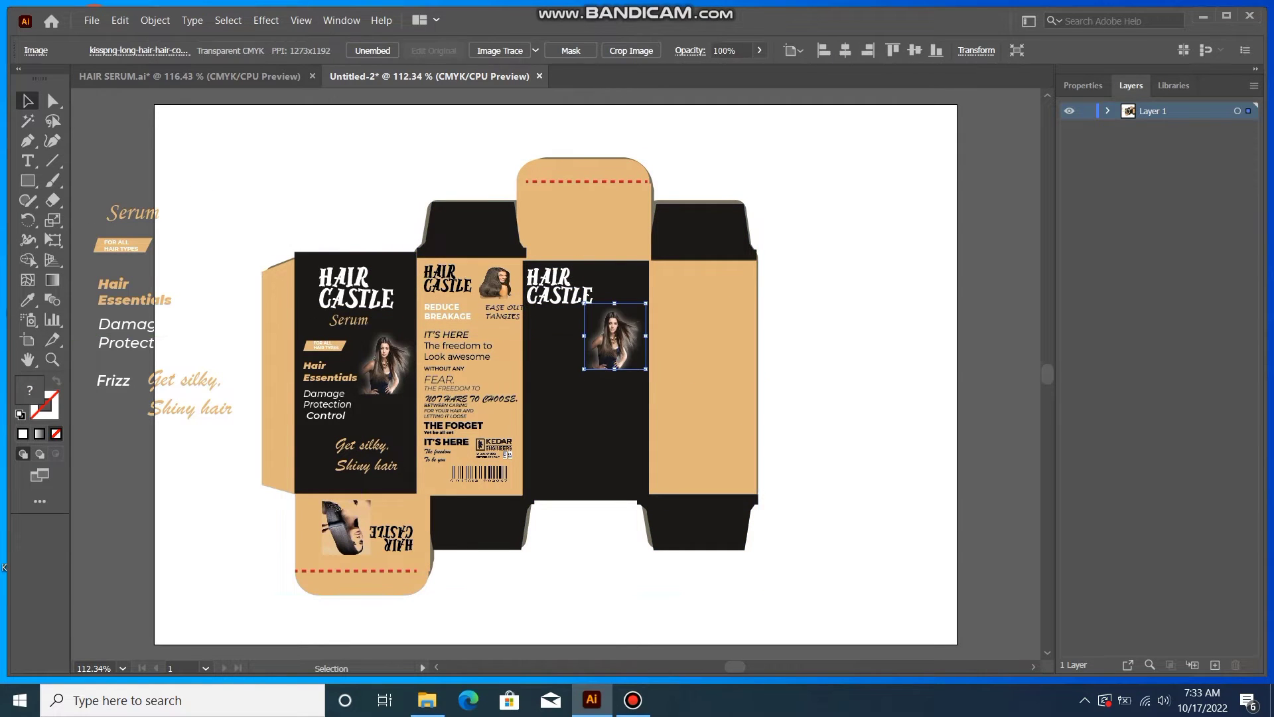
left_click_drag(136, 213, 564, 319)
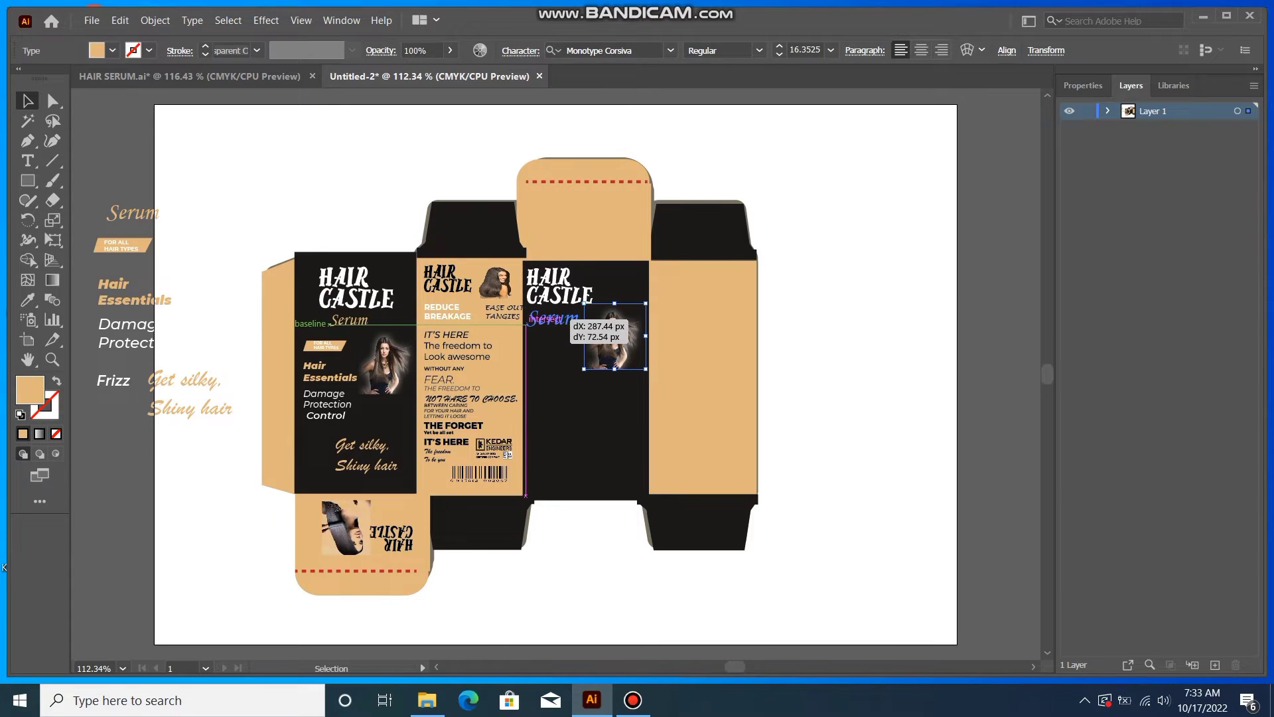
- Move the FOR ALL HAIR TYPES text together with its tan bar onto the third panel, below the woman's photo
left_click(126, 246)
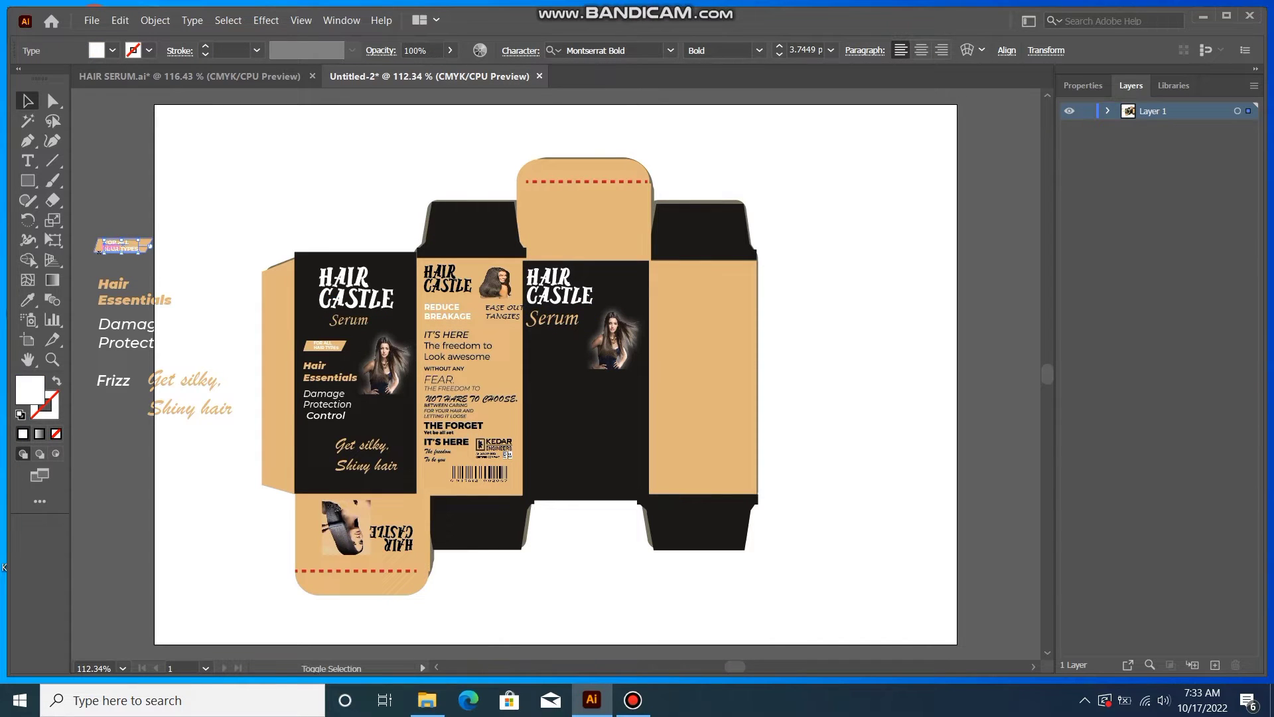
left_click_drag(120, 247, 615, 385)
left_click(369, 207)
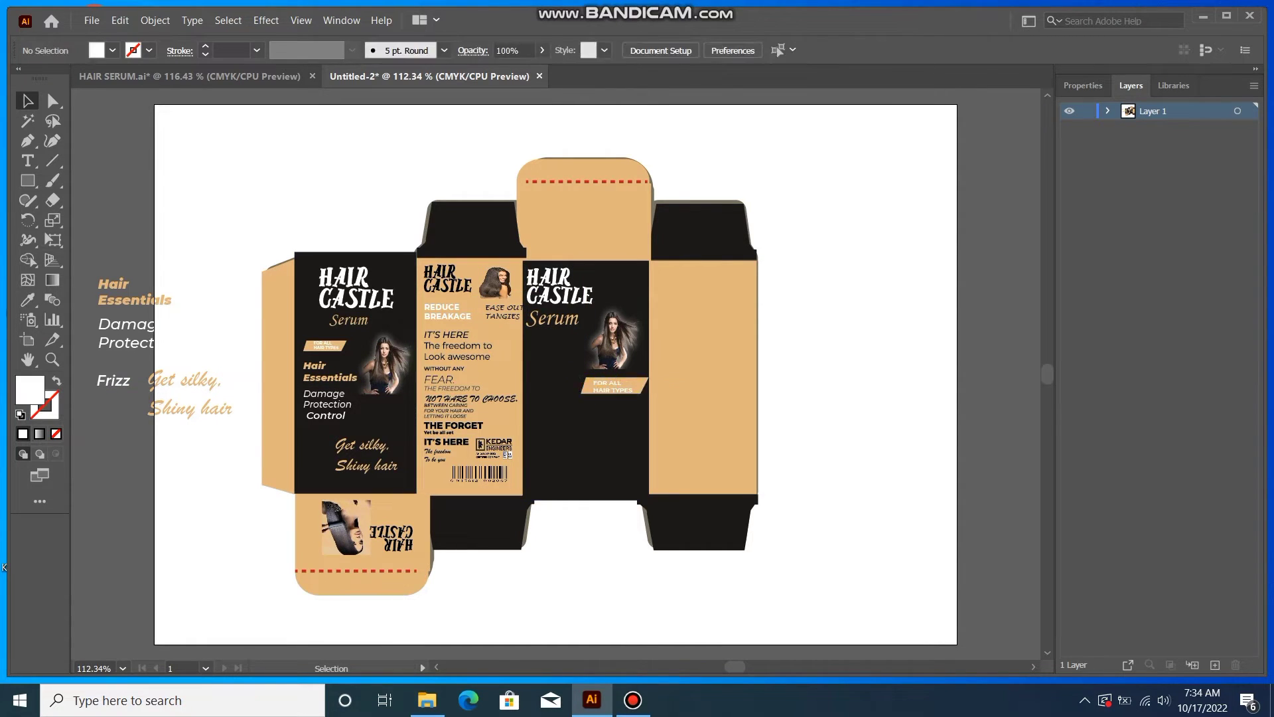
- Place the Hair Essentials text on the black third panel and move the woman's photo up against the panel's outer edge
left_click_drag(118, 300, 562, 345)
left_click_drag(633, 326, 639, 308)
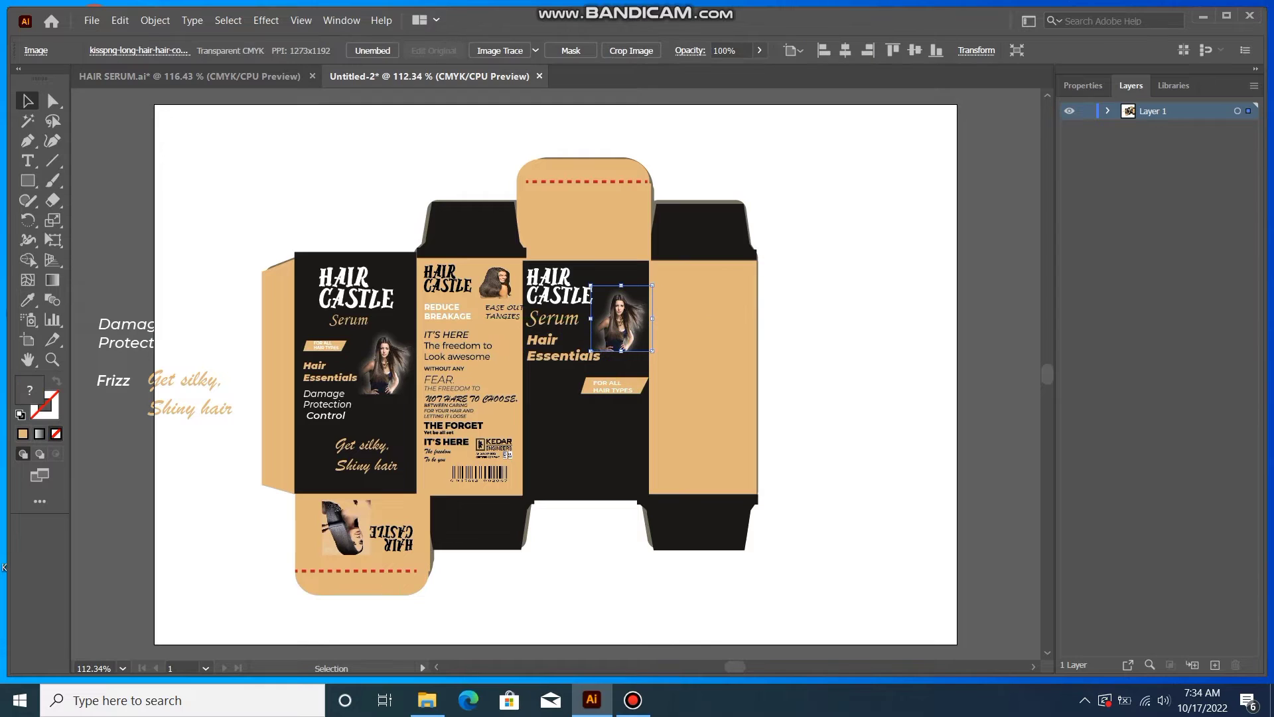
left_click(597, 424)
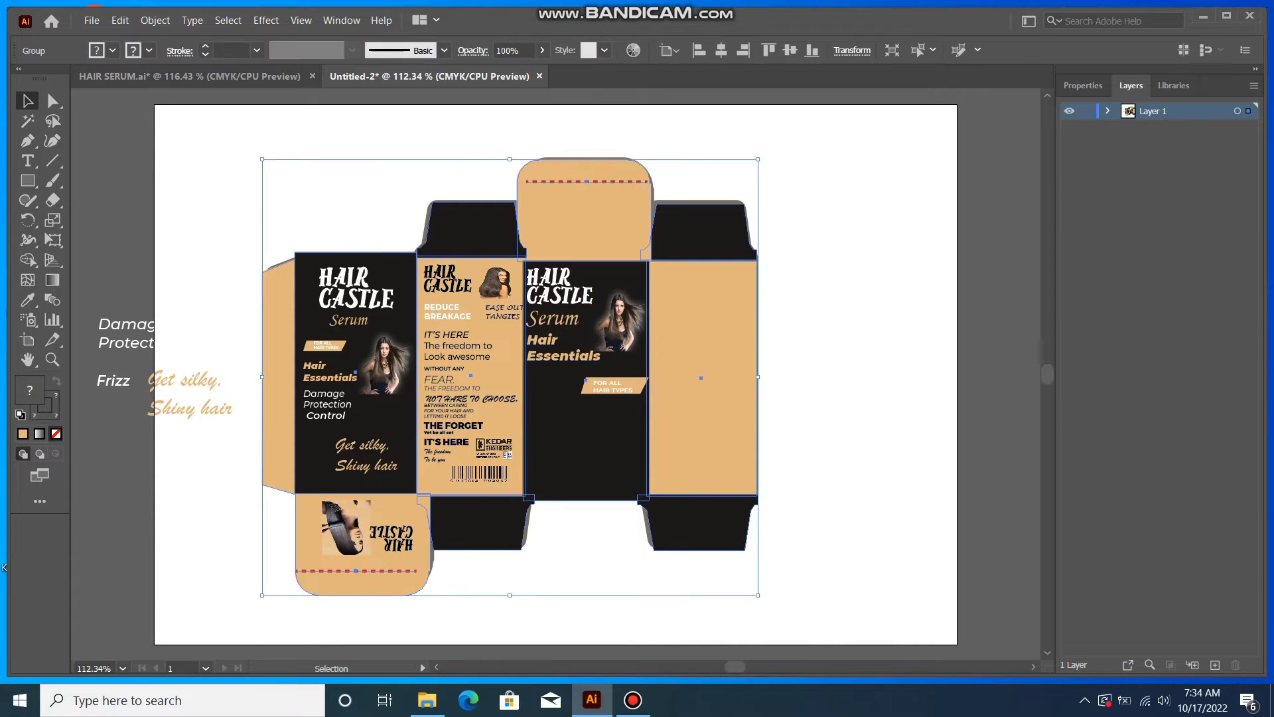
left_click_drag(563, 349, 623, 388)
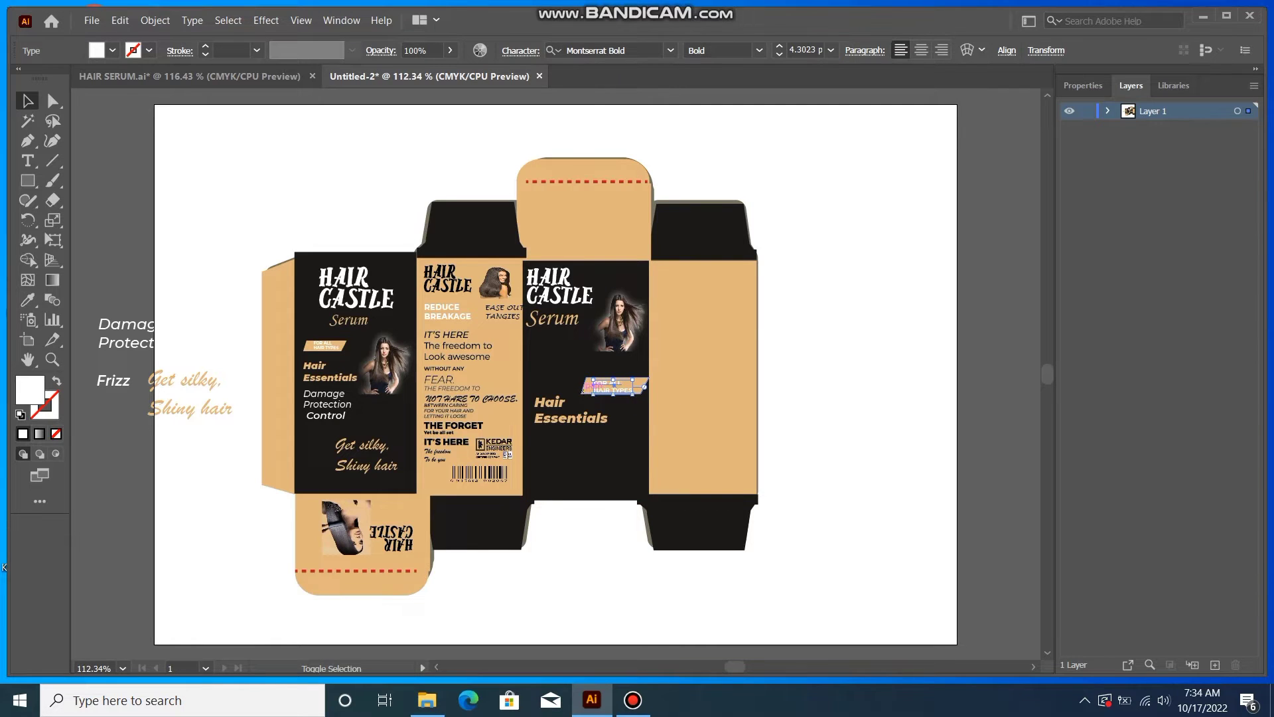
- Move the FOR ALL HAIR TYPES bar directly under Serum on the third panel and raise Hair Essentials to sit below it
right_click(605, 377)
left_click(631, 484)
left_click_drag(616, 389, 558, 346)
left_click_drag(593, 420, 599, 383)
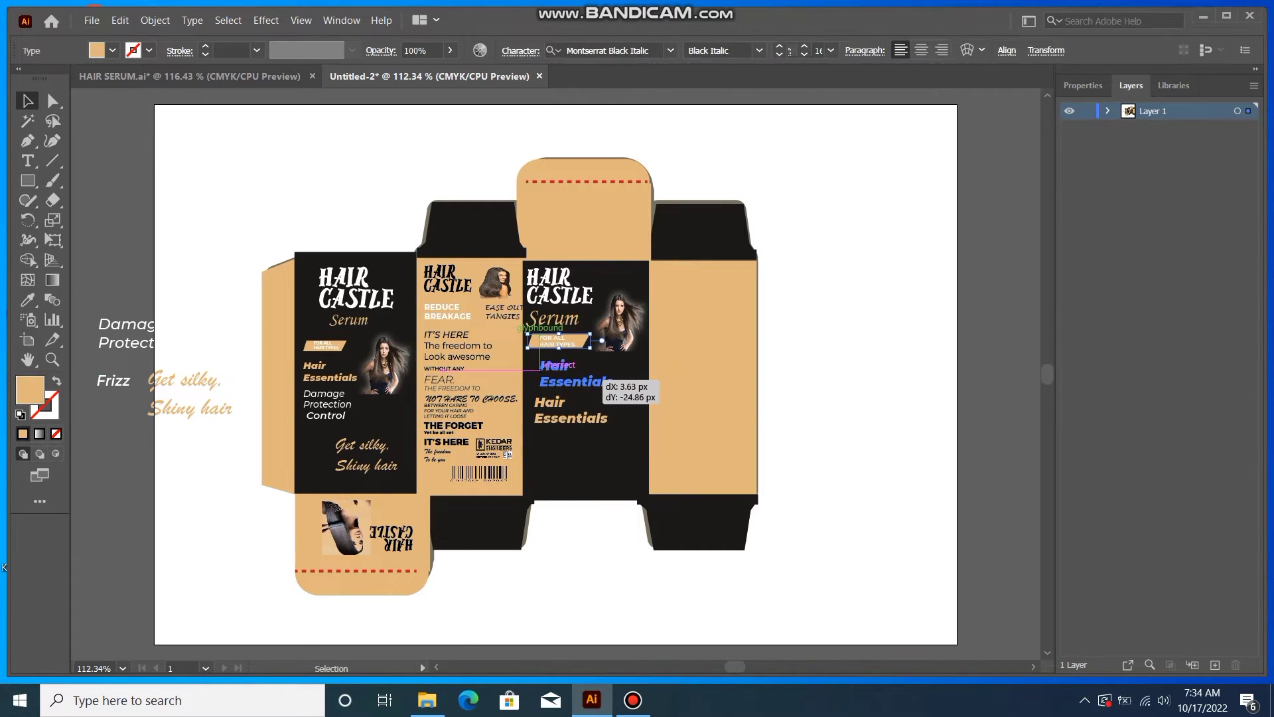
- Place the Damage Protection text under Hair Essentials on the black third panel, scaled down, and undo the accidental shift of the box dieline
left_click_drag(143, 343, 601, 429)
right_click(609, 406)
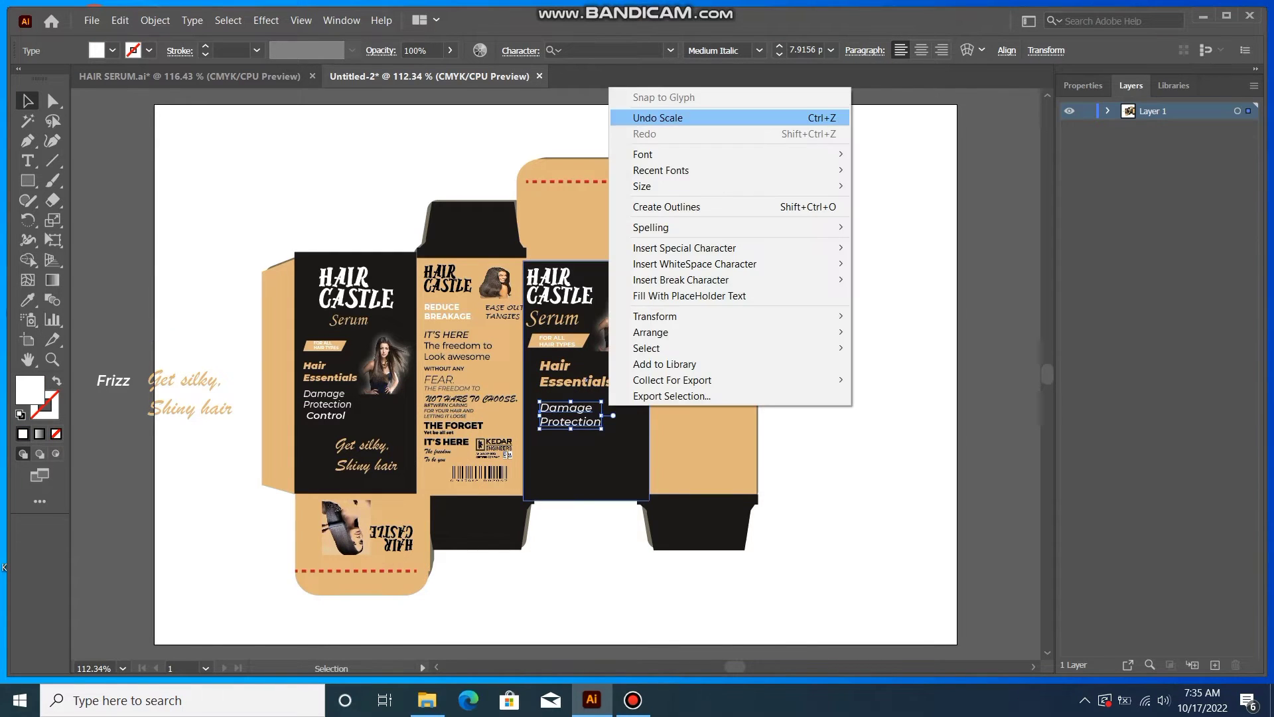
left_click(657, 118)
left_click_drag(619, 394, 556, 401)
right_click(556, 401)
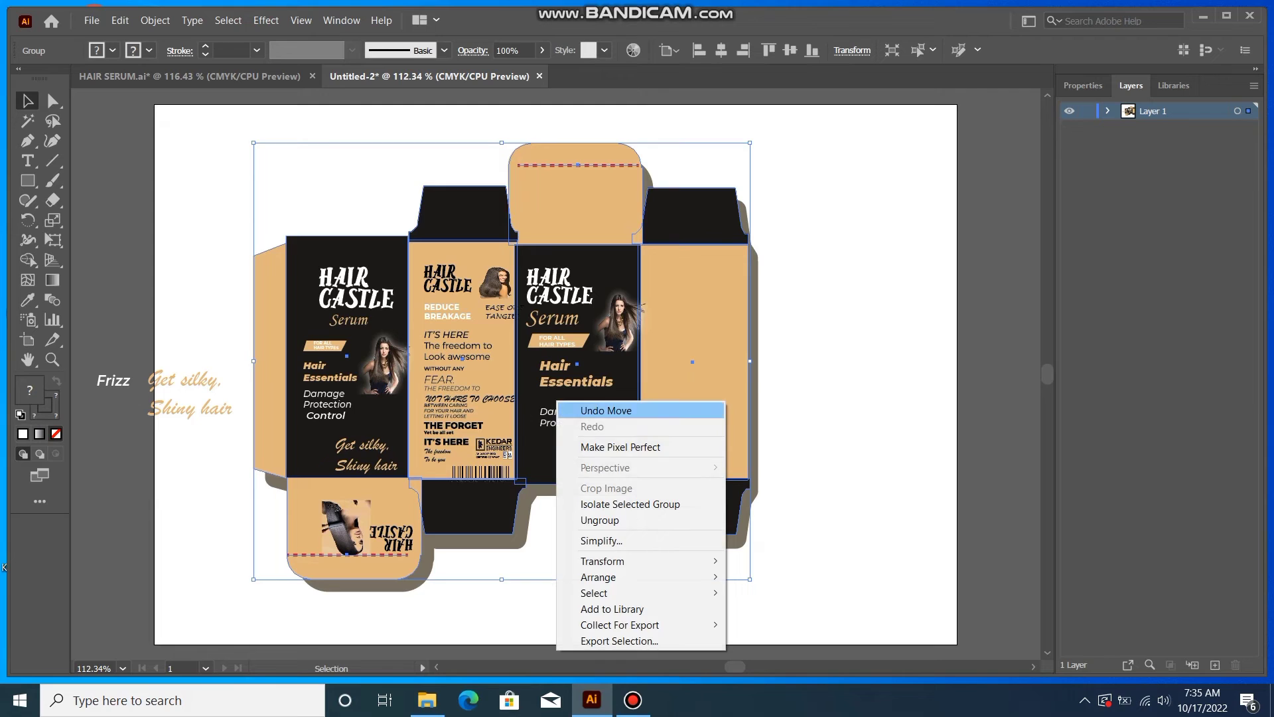
left_click(585, 410)
left_click_drag(585, 417, 585, 404)
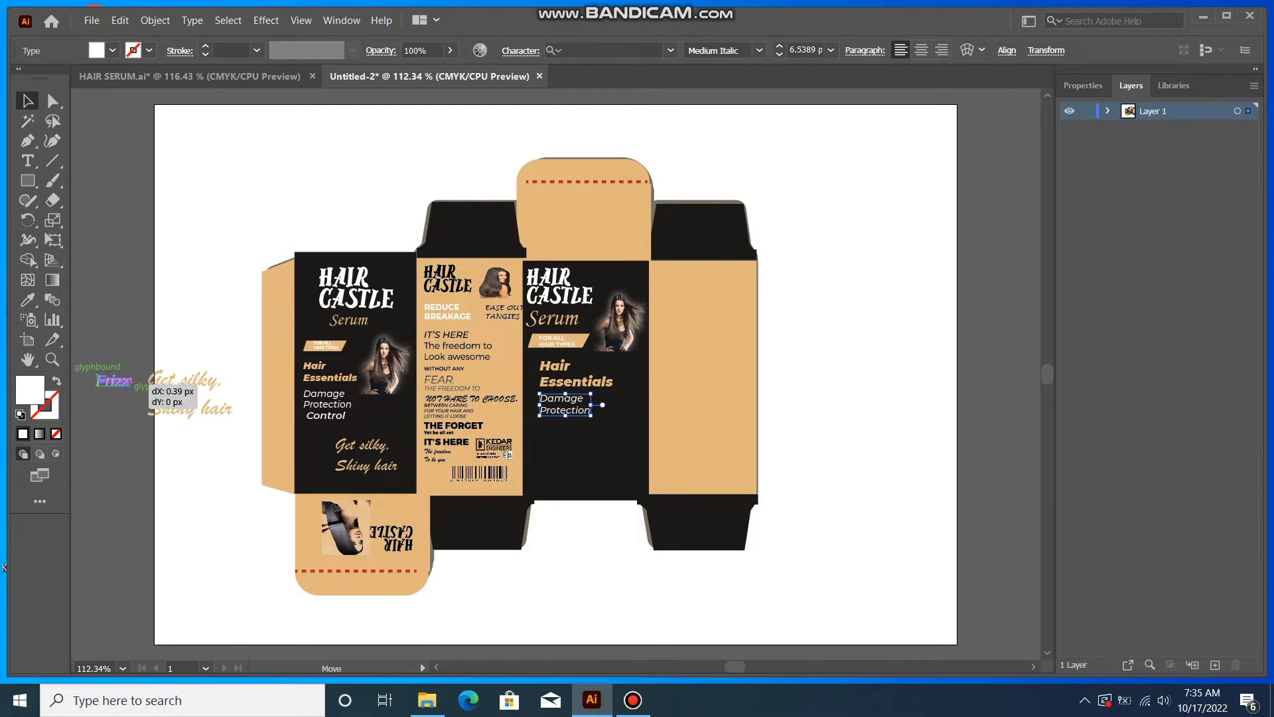
- Place the Frizz text under Damage Protection and the Get silky, Shiny hair text at the base of the third panel
left_click_drag(139, 382, 572, 426)
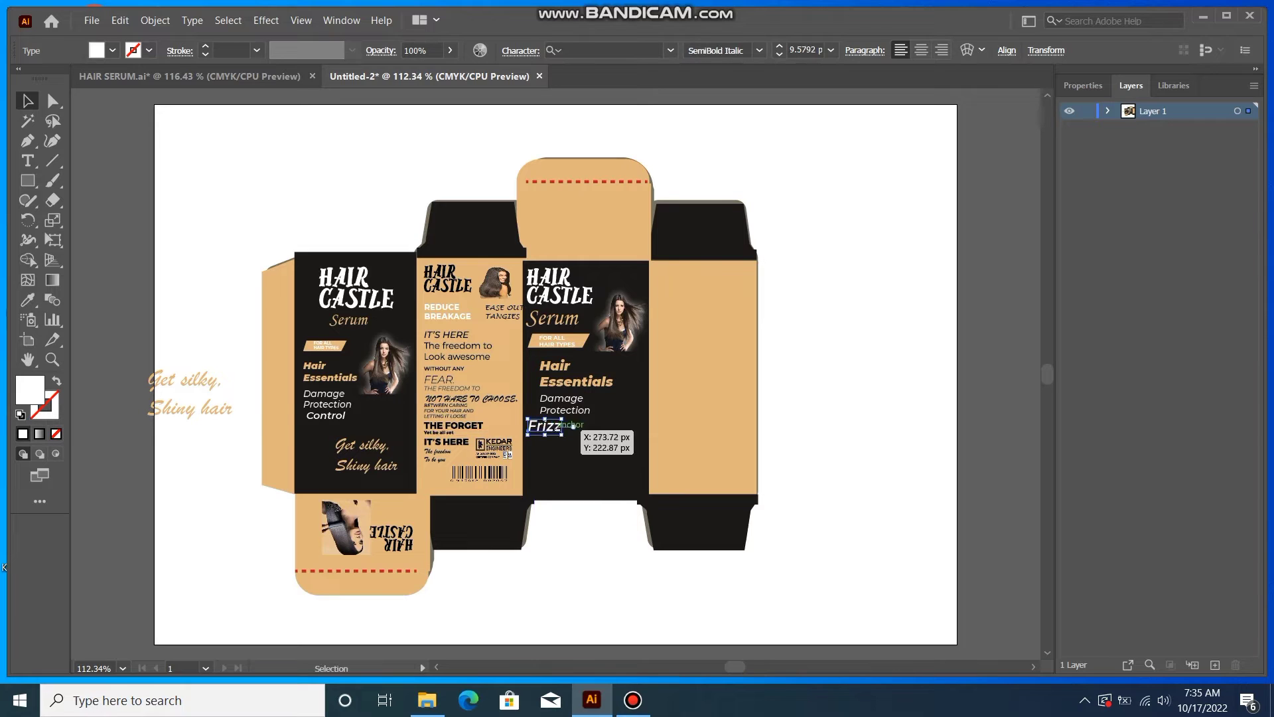
left_click_drag(170, 408, 605, 476)
key("ctrl+shift+a")
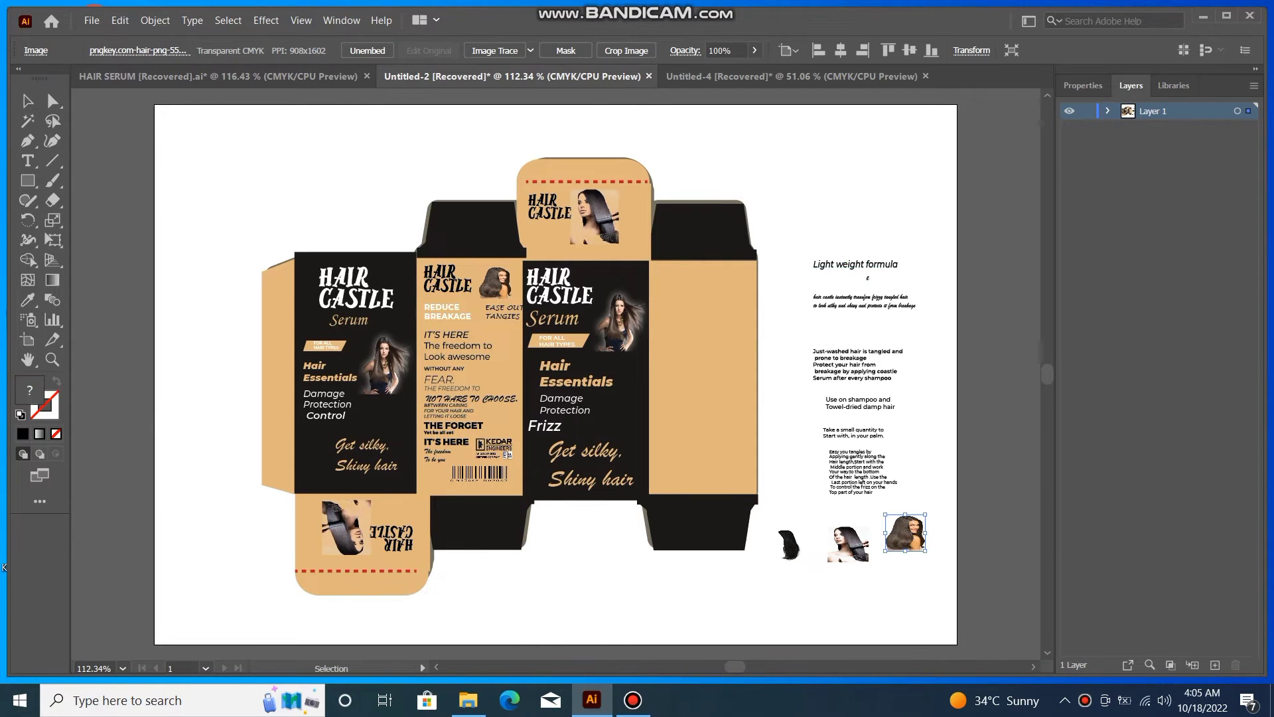
- Place the Light weight formula, Mild fragrance text at the head of the tan fourth panel and set its font to Zilla Slab
left_click_drag(839, 266, 656, 277)
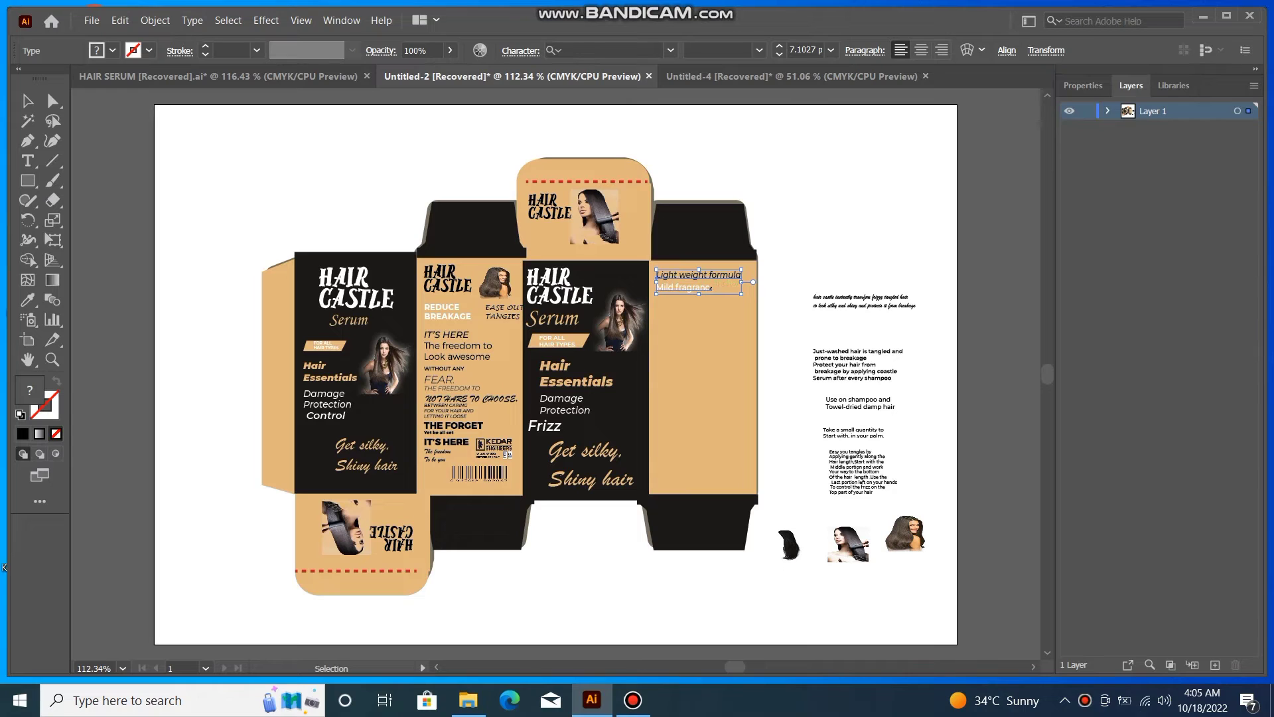
left_click(670, 50)
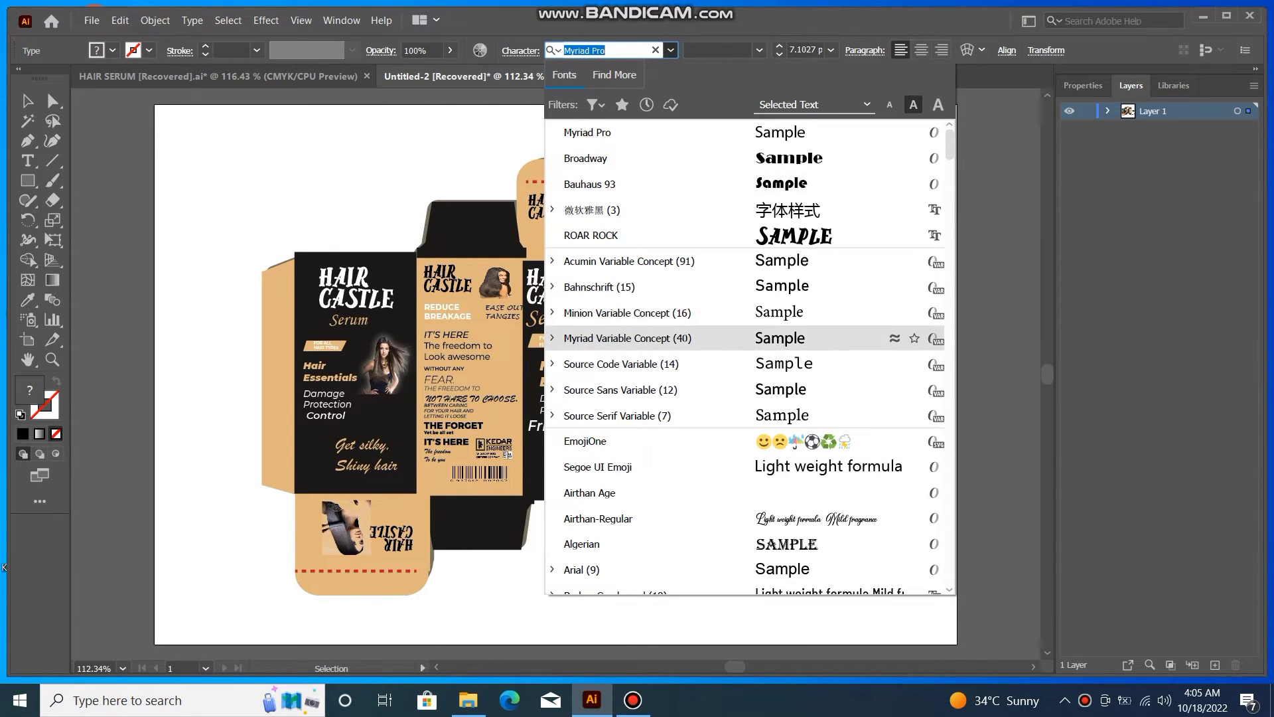
scroll(747, 358, "down", 1)
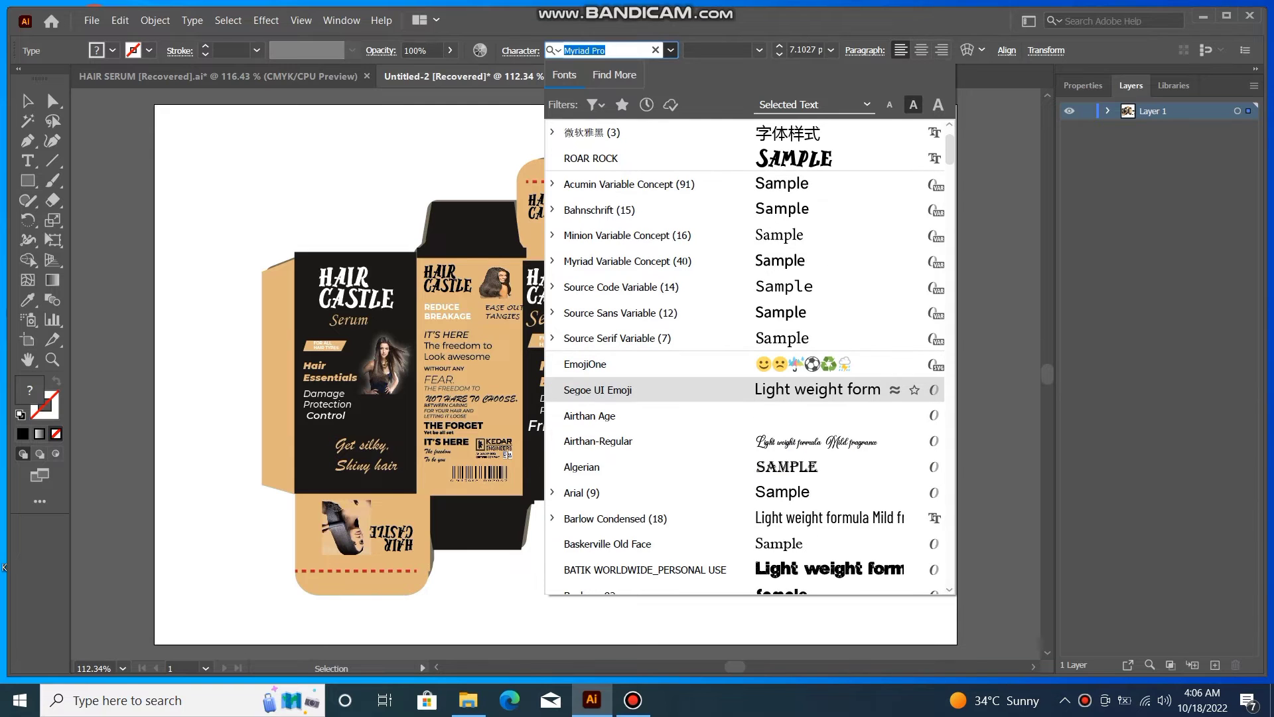
left_click_drag(950, 213, 949, 521)
scroll(862, 479, "down", 4)
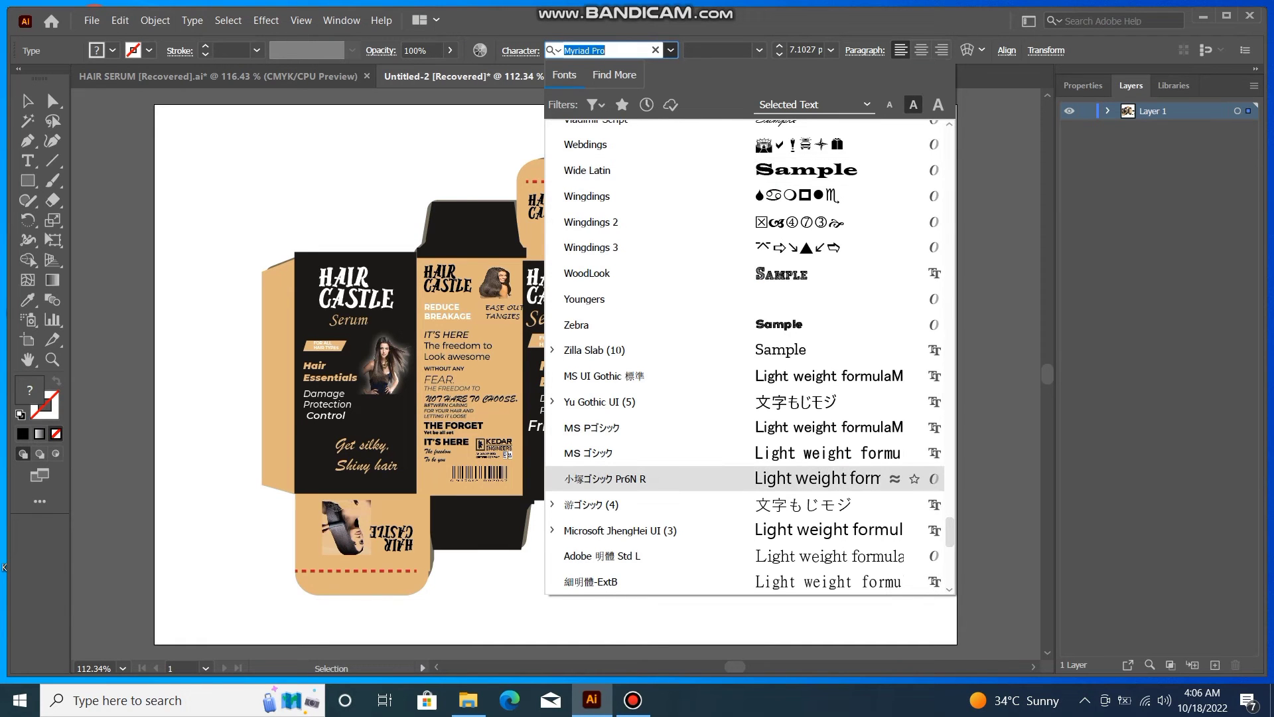
left_click(663, 349)
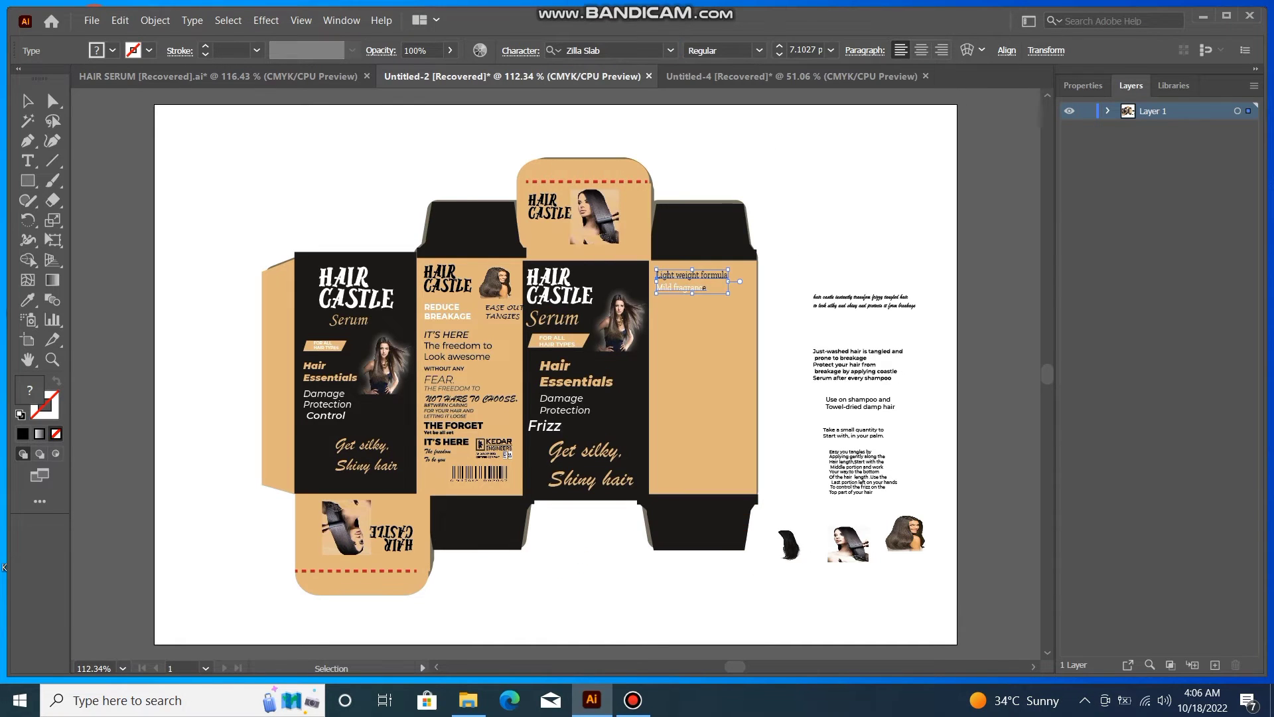
left_click(703, 359)
left_click(873, 329)
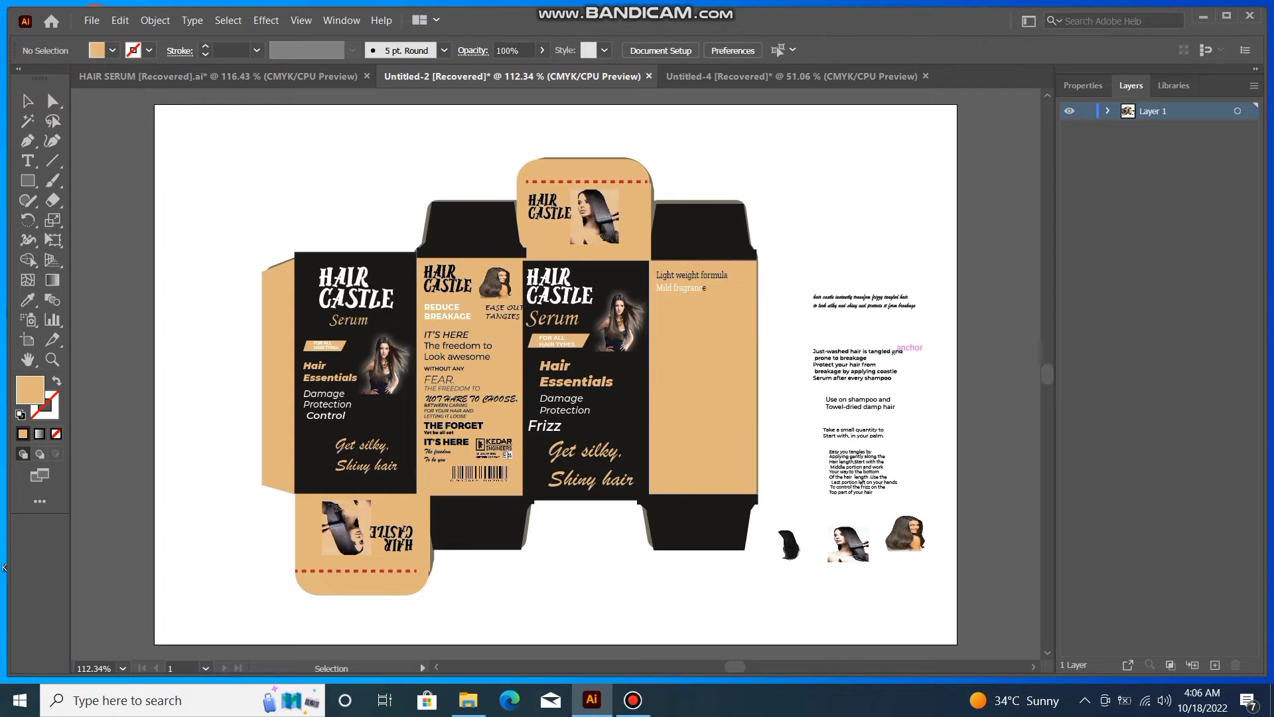
- Stack the small script text and the JUST-SHAMPOOED HAIR block on the fourth panel, with the black hair image beneath them
left_click_drag(883, 298, 709, 306)
left_click_drag(788, 544, 678, 333)
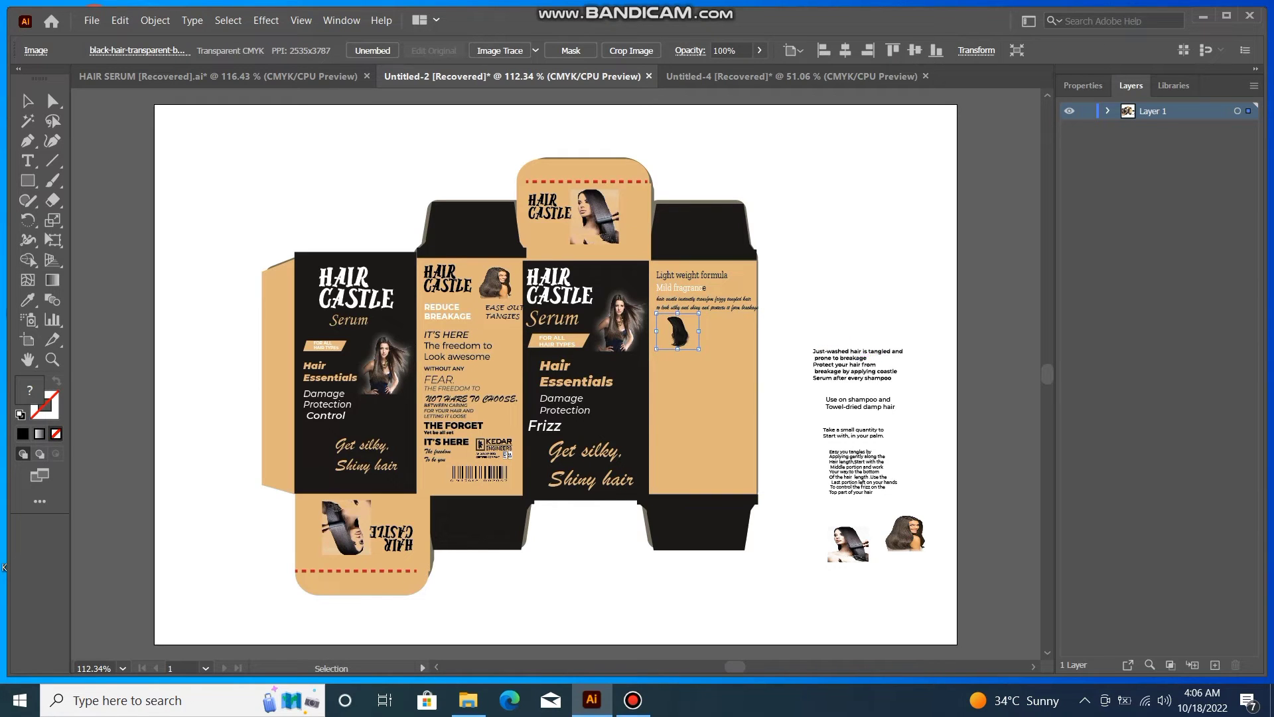
left_click_drag(677, 331, 673, 386)
left_click_drag(837, 362, 706, 340)
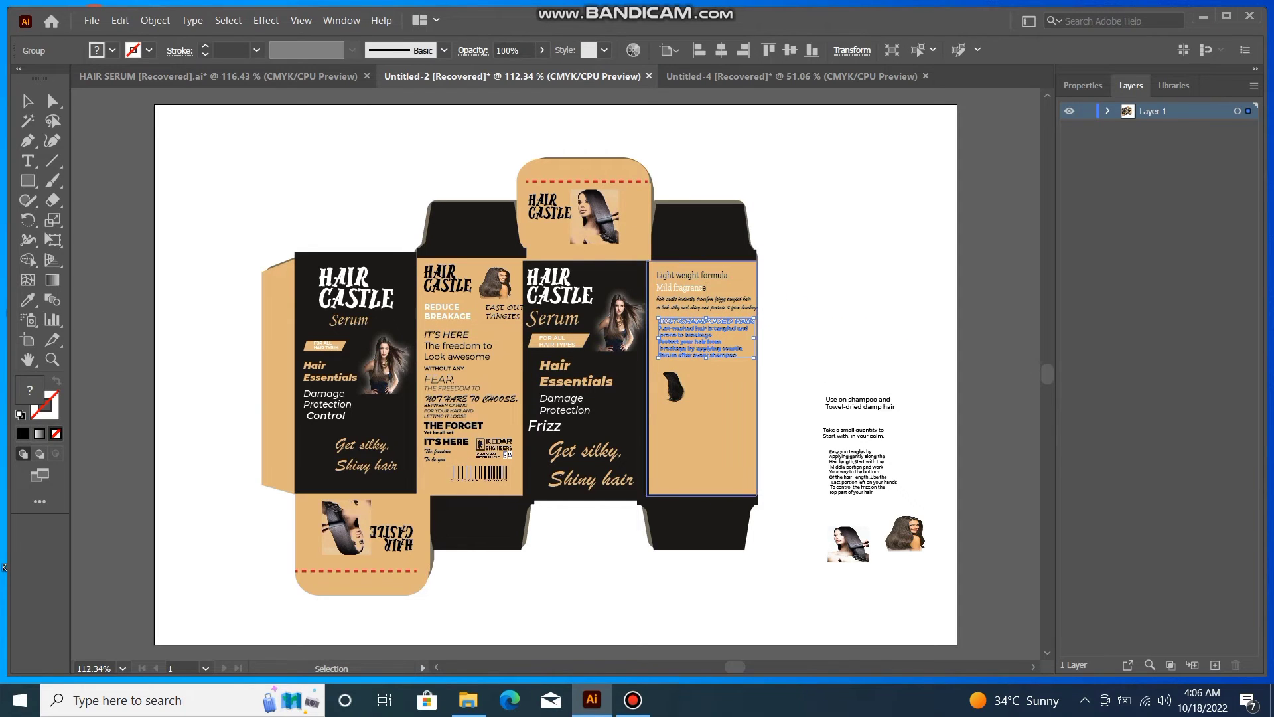
- Place the Use on shampoo and Towel-dried damp hair text beside the black hair image and set its style to SemiBold
left_click_drag(826, 402, 689, 376)
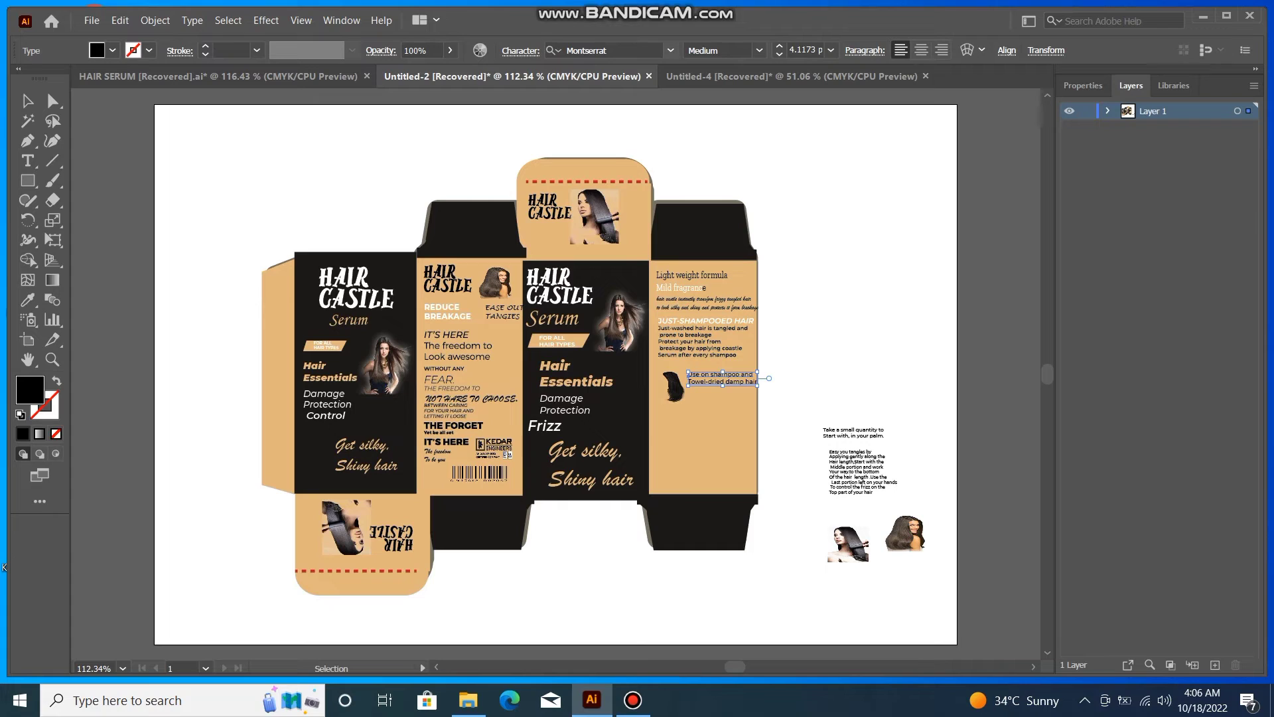
left_click(759, 51)
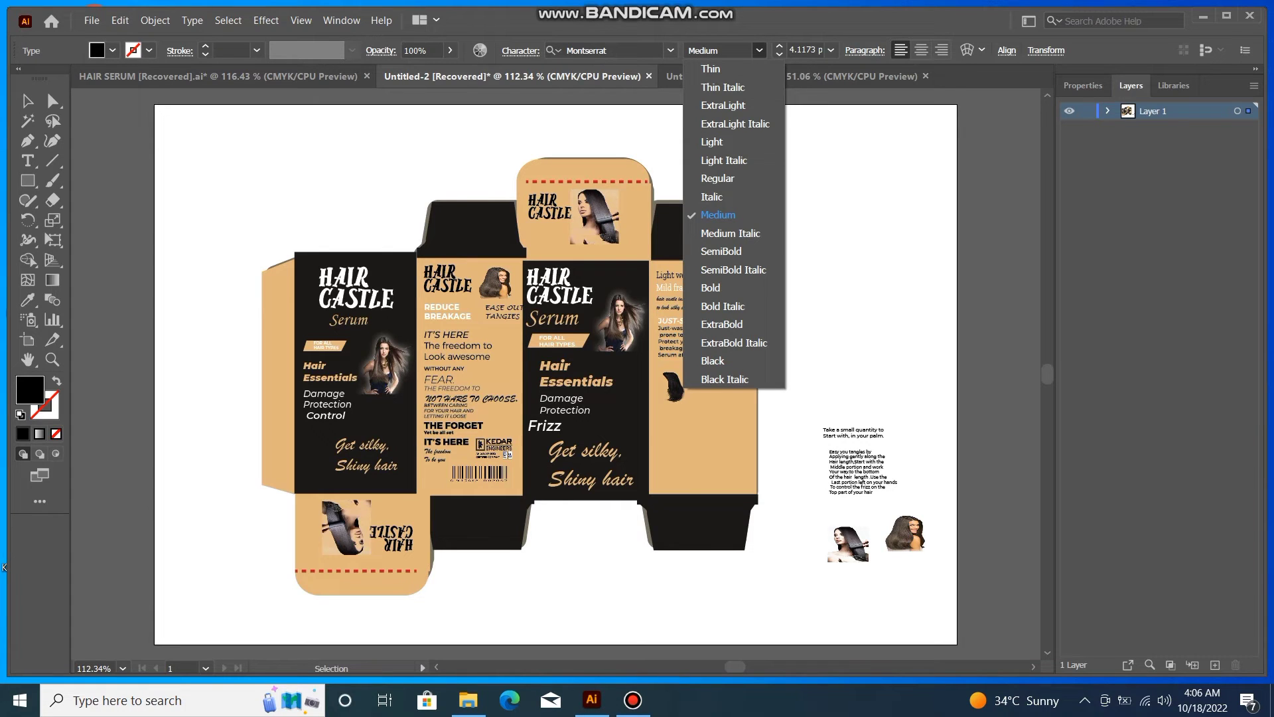
left_click(721, 252)
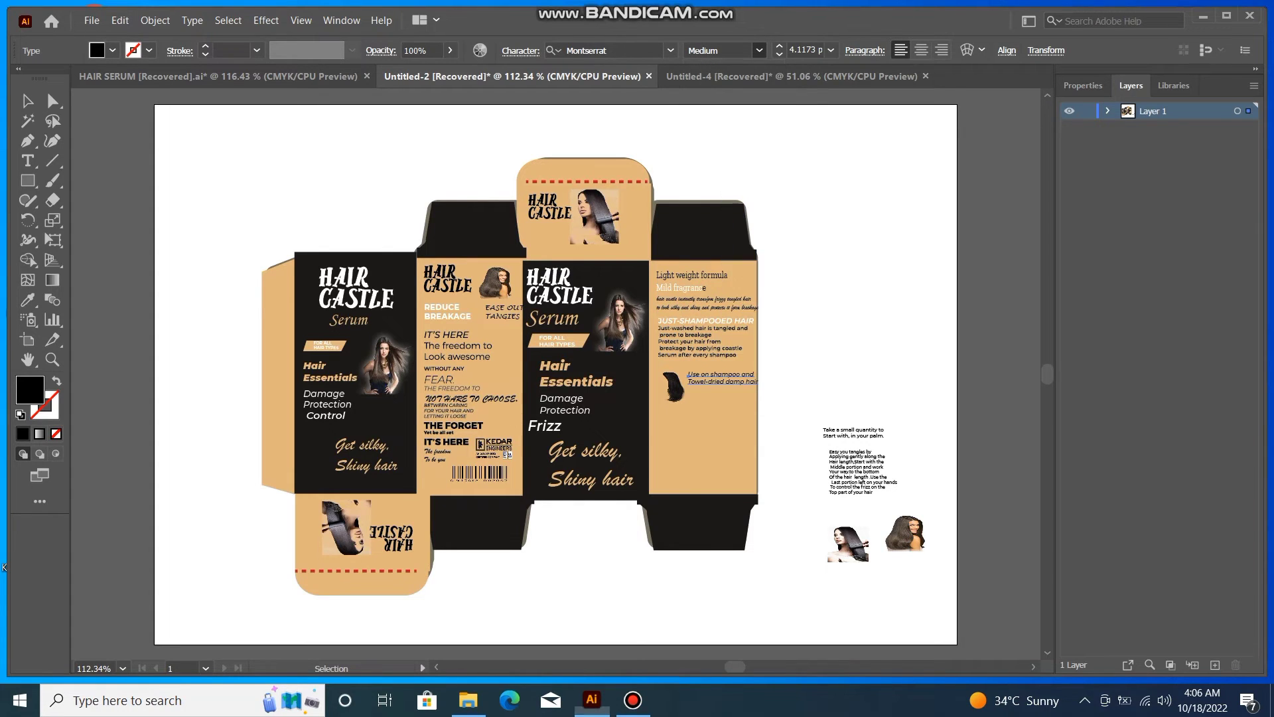
left_click(838, 293)
left_click(706, 337)
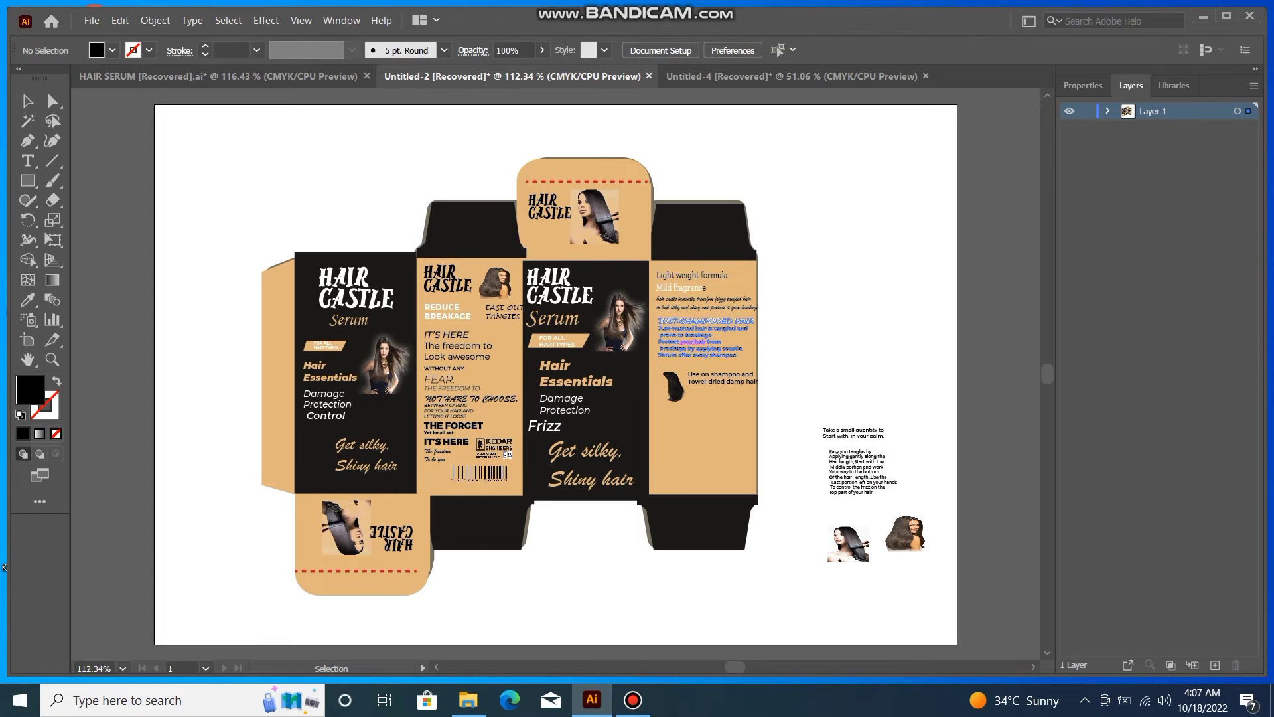
- Place the Take a small quantity text under the towel-dried hair text, with the black-haired woman's photo directly below it
left_click_drag(853, 432, 725, 400)
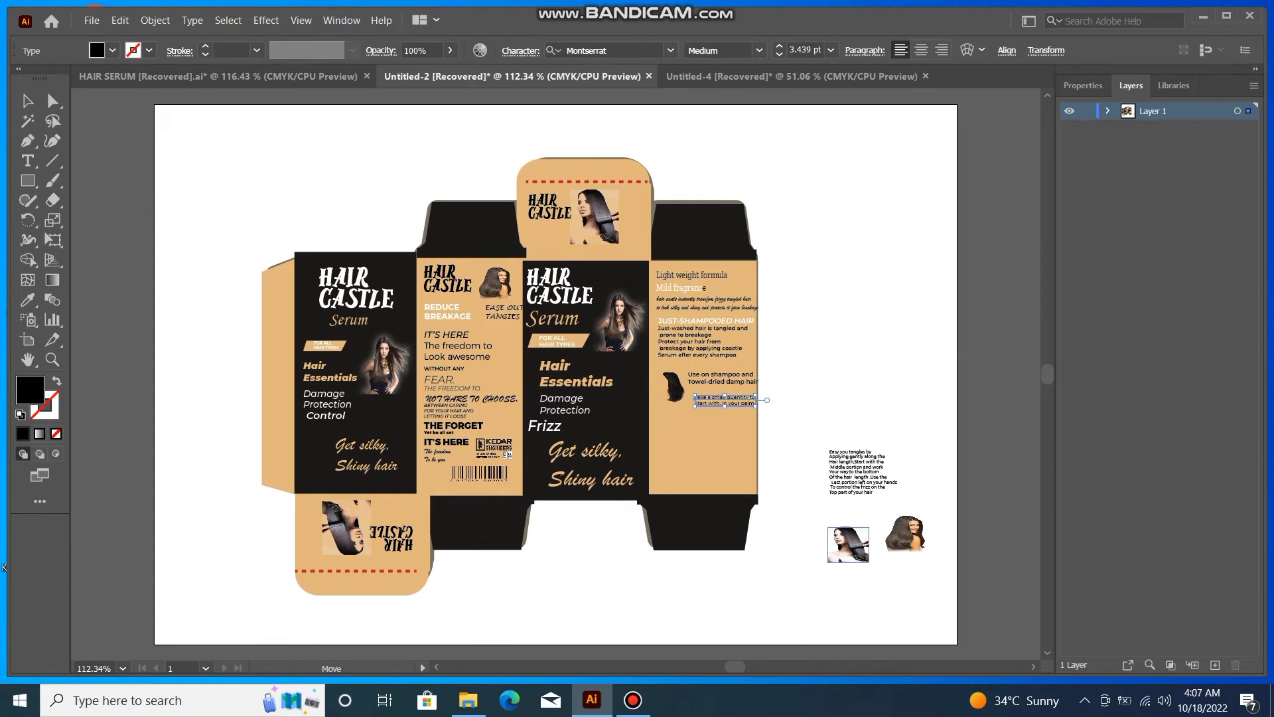
left_click_drag(848, 544, 732, 430)
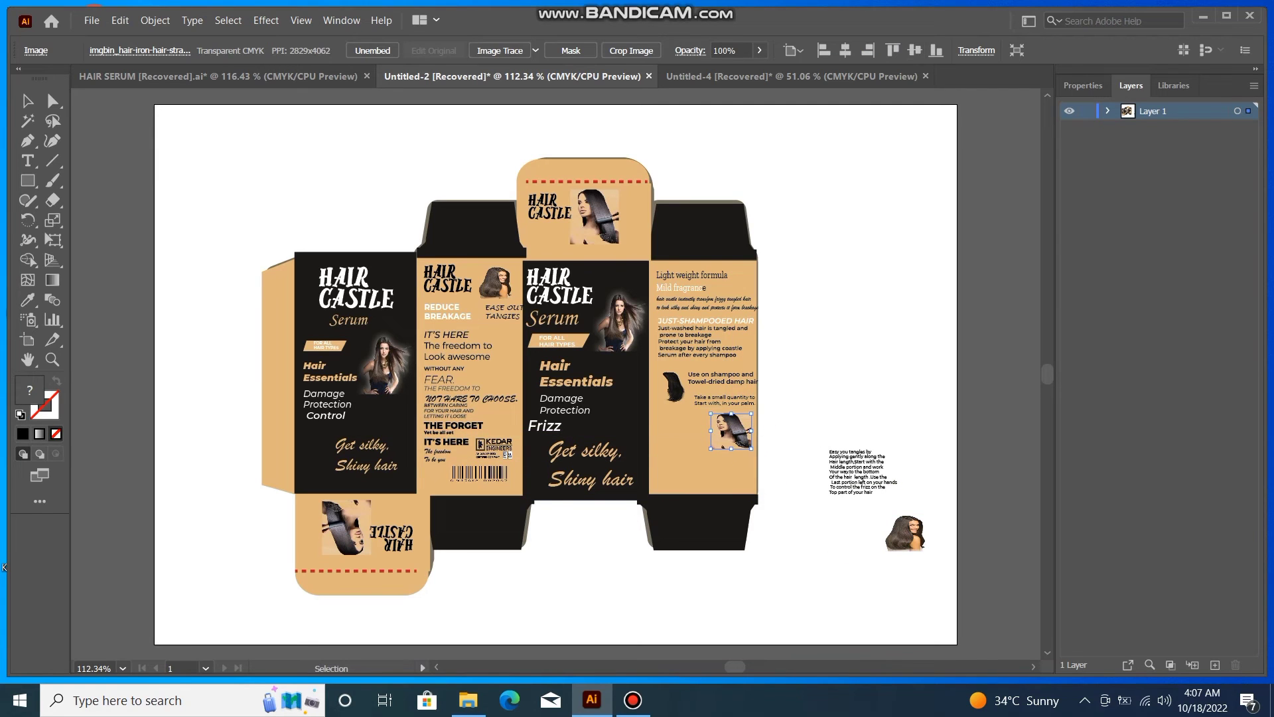
- Place the long application text beside the photo in SemiBold Italic, and the brown-haired woman's photo near the fourth panel's lower edge
left_click_drag(863, 472, 684, 435)
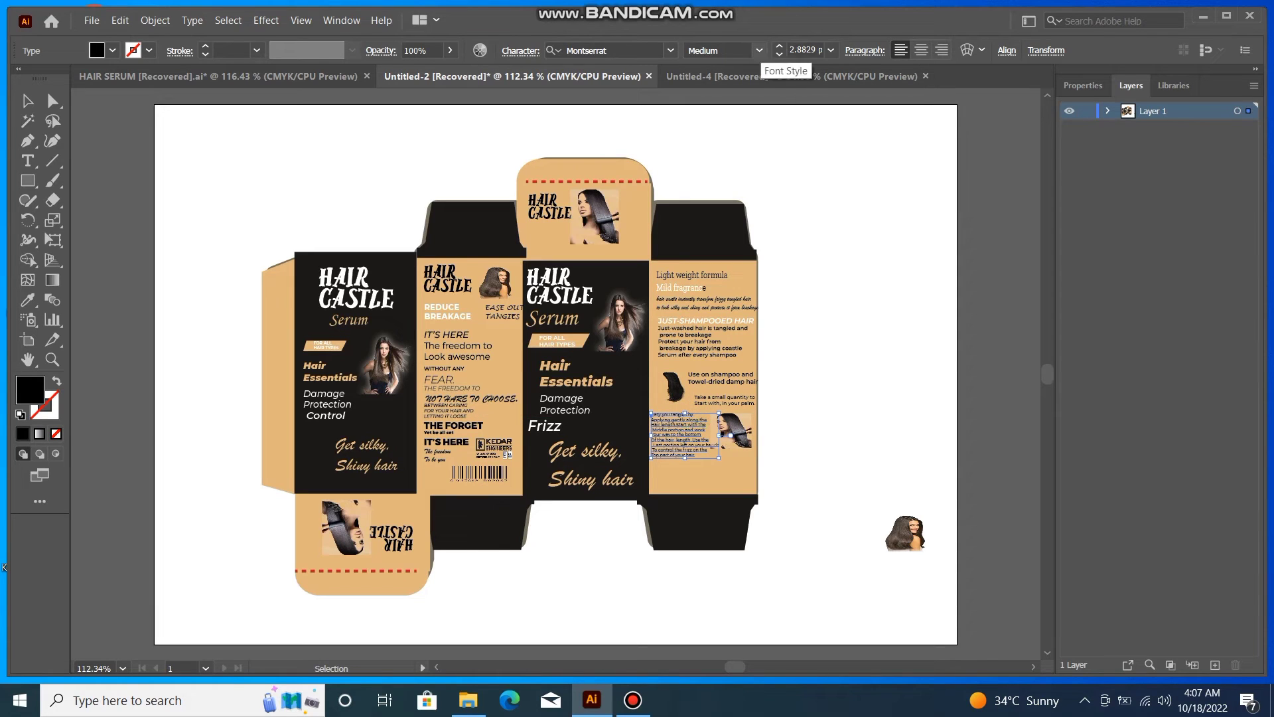
left_click(759, 50)
left_click(734, 270)
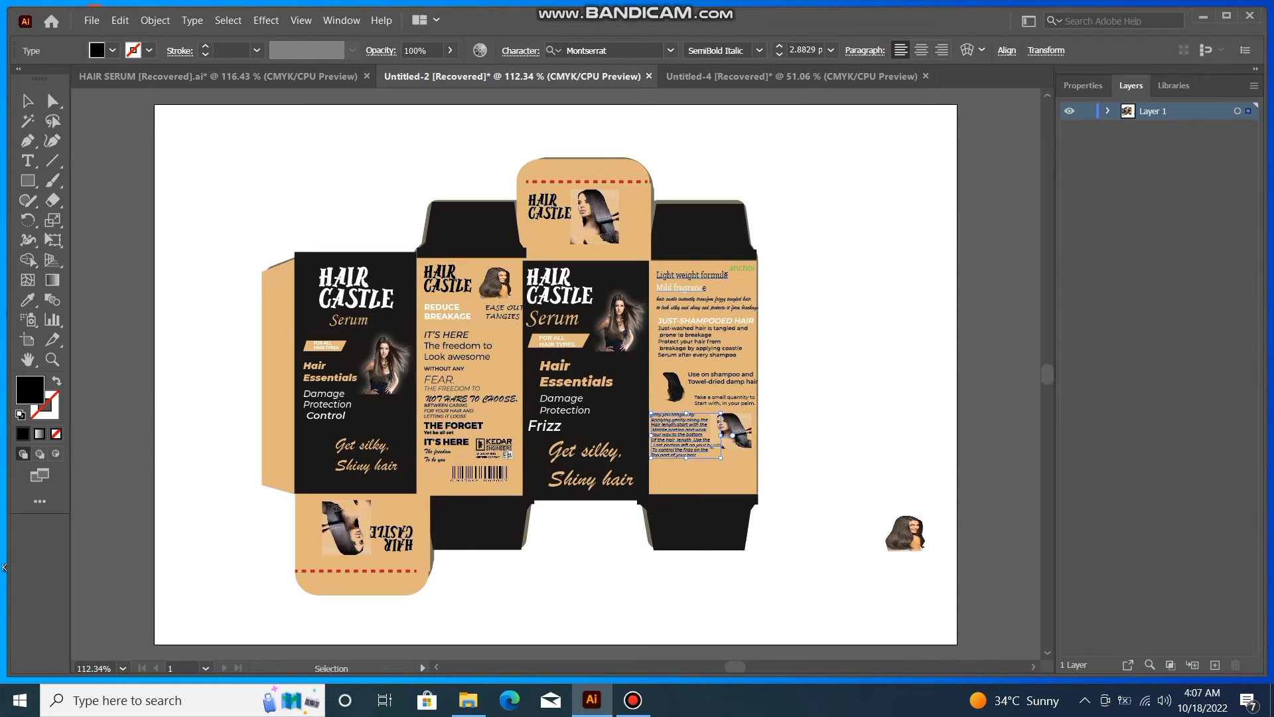
left_click(853, 425)
left_click_drag(901, 548, 678, 476)
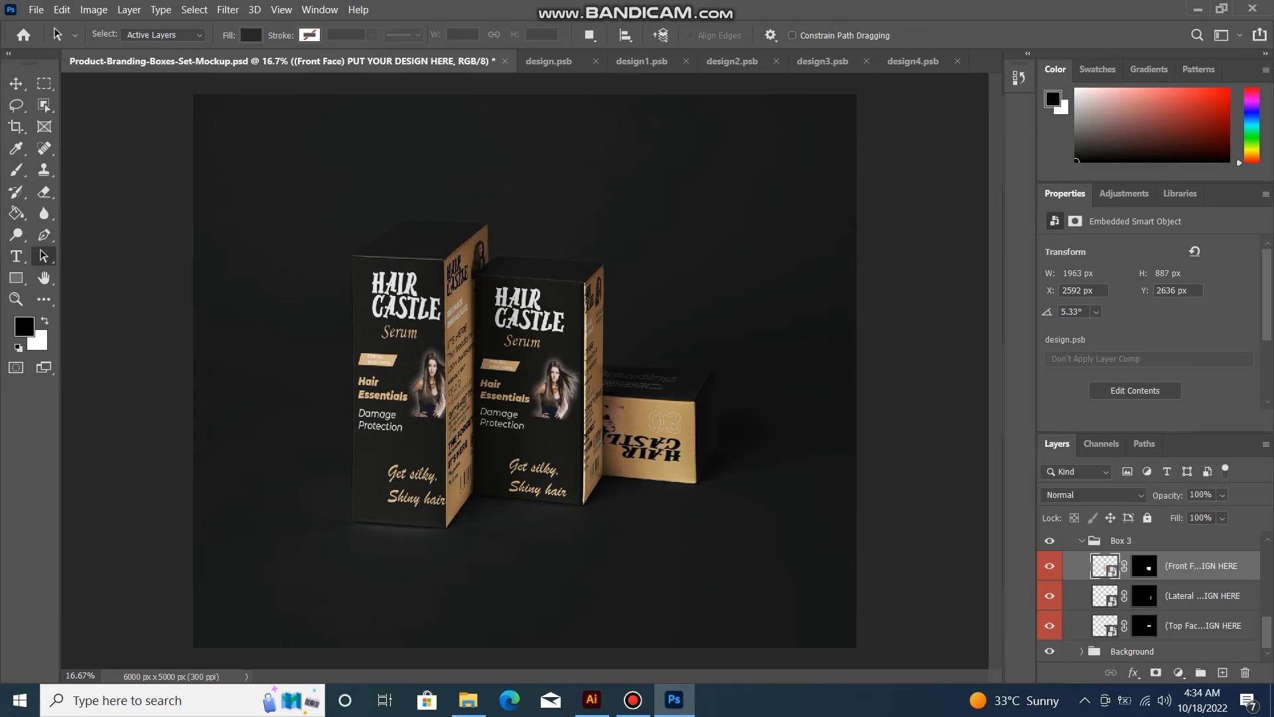
- In the Photoshop box mockup, add a Color Overlay in f1f579 to the Background group
left_click(1081, 651)
left_click(1132, 651)
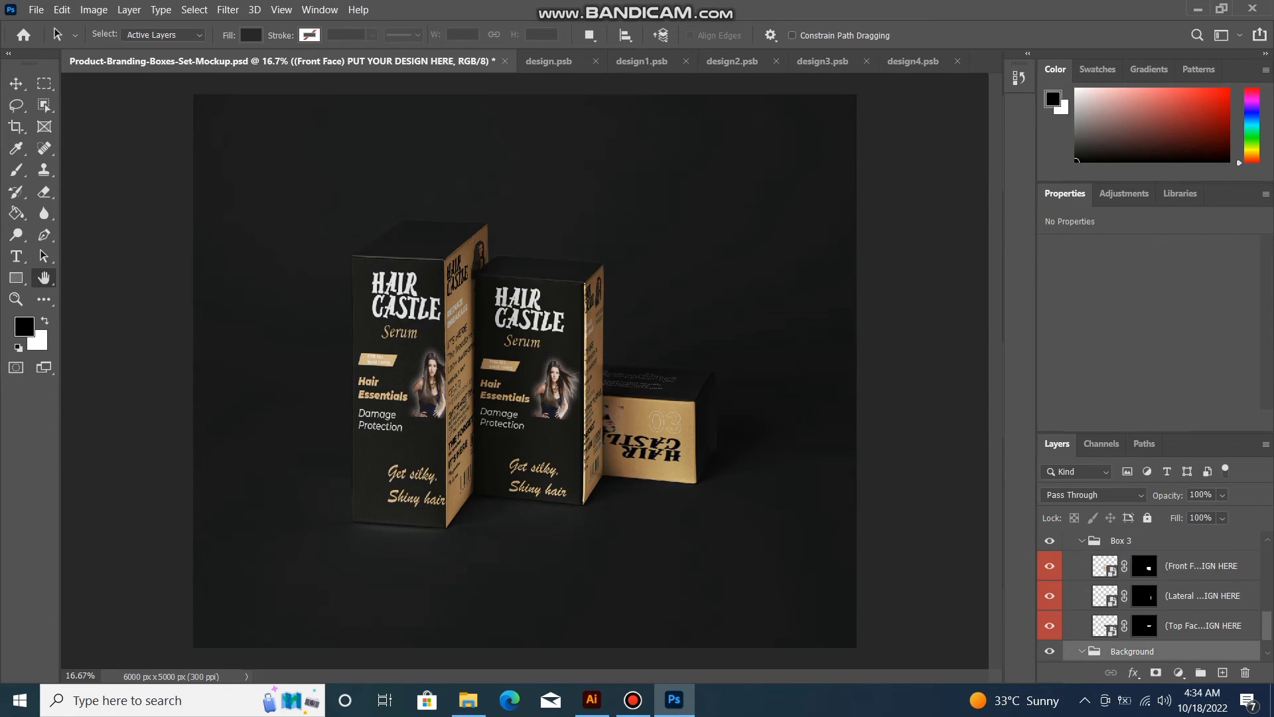
left_click(1134, 672)
left_click(1151, 608)
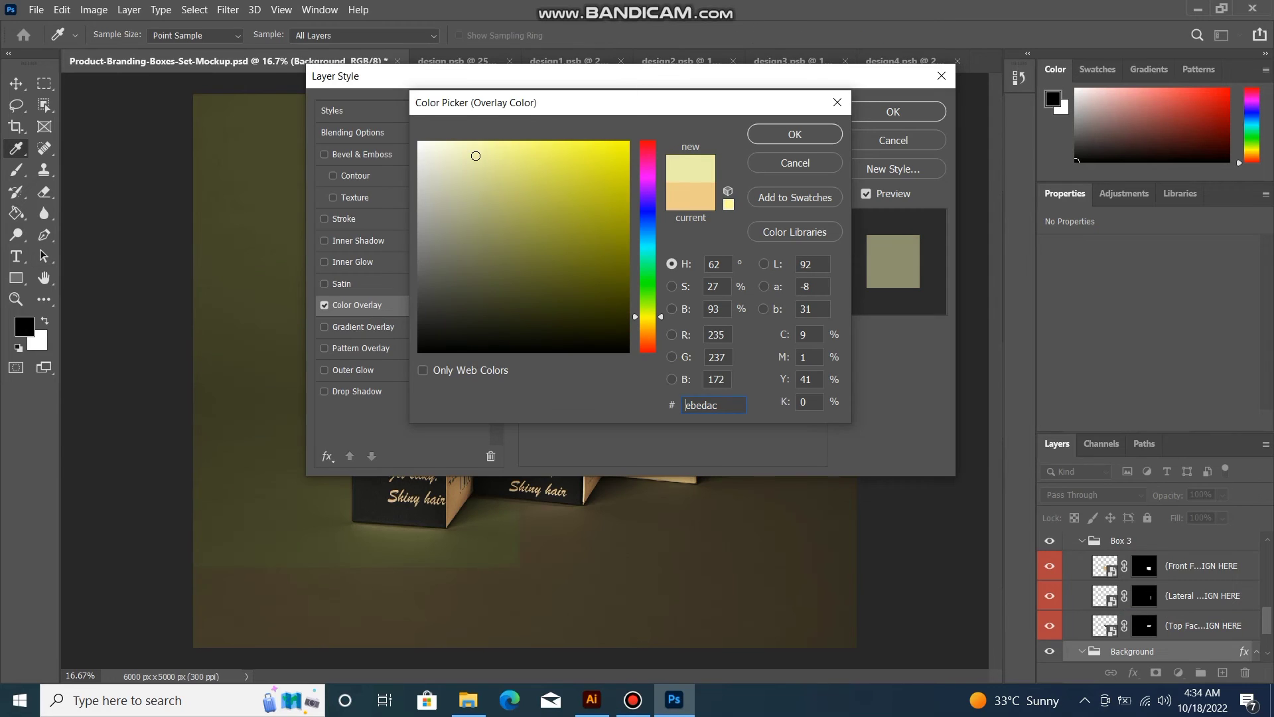
left_click_drag(476, 155, 524, 150)
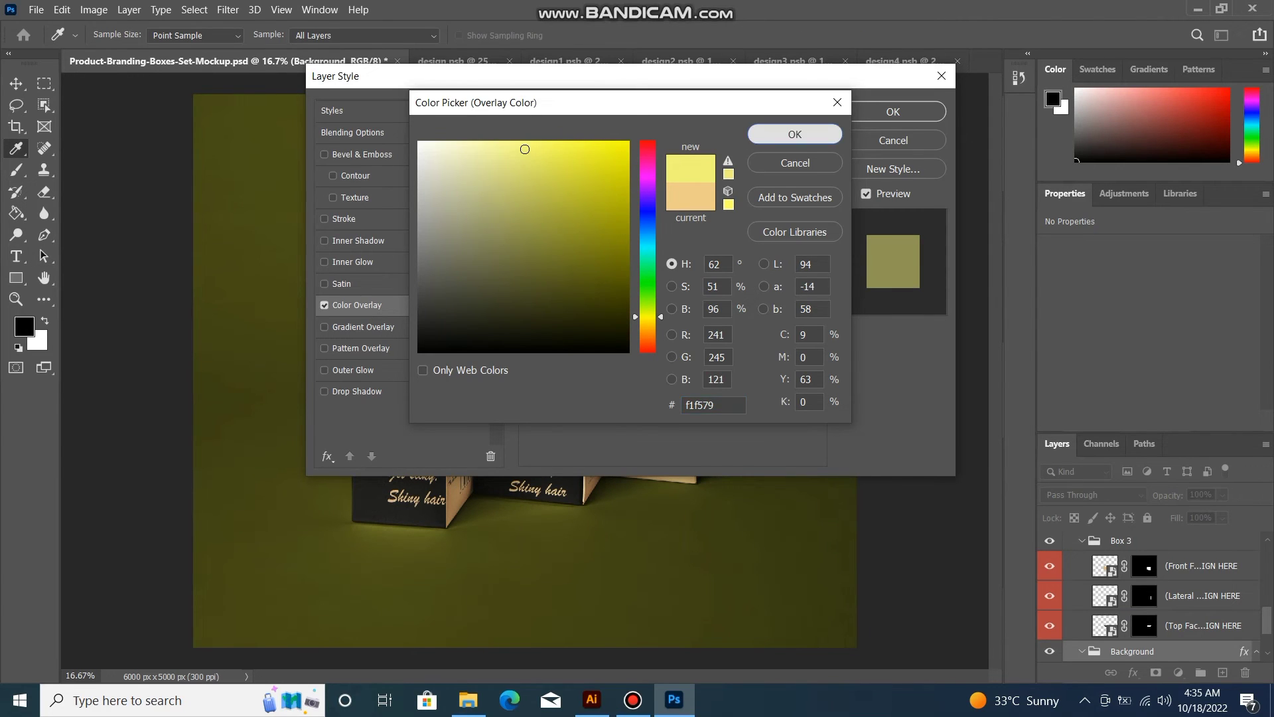
left_click(795, 134)
left_click(893, 112)
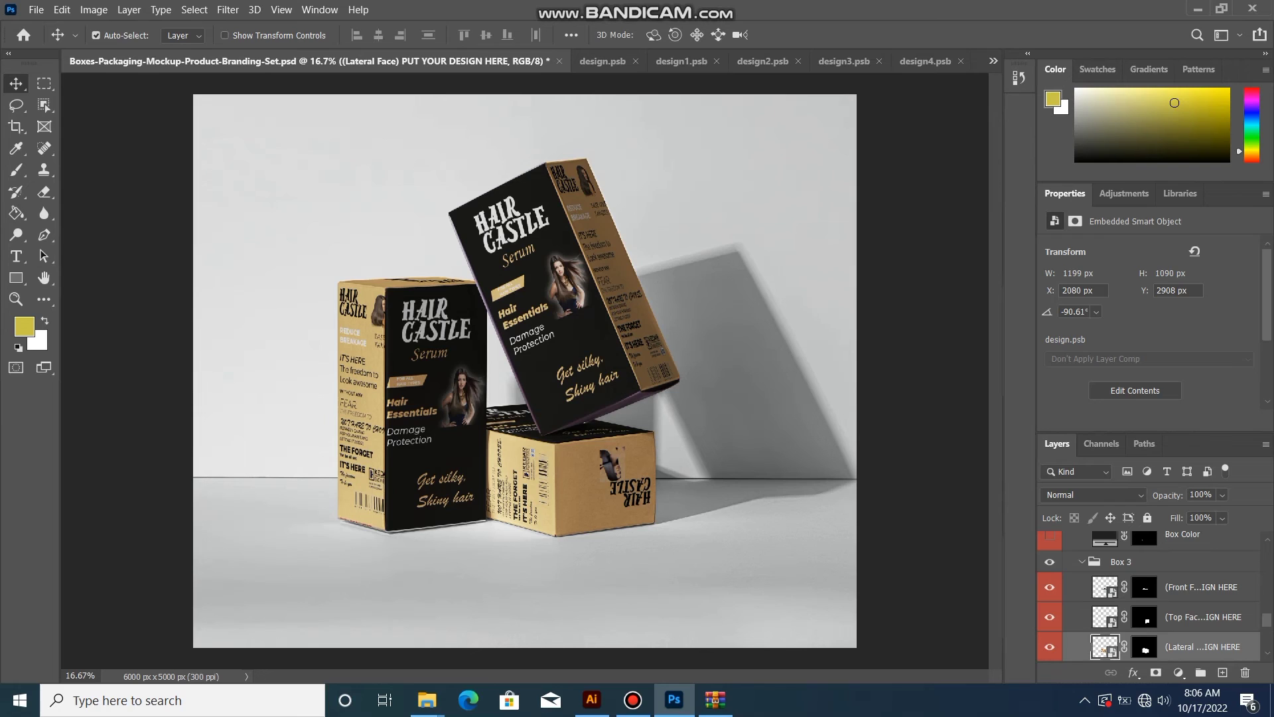
- Try to add a Color Overlay to the selected lateral face layer in the Boxes-Packaging-Mockup-Product-Branding-Set file
scroll(1148, 597, "down", 5)
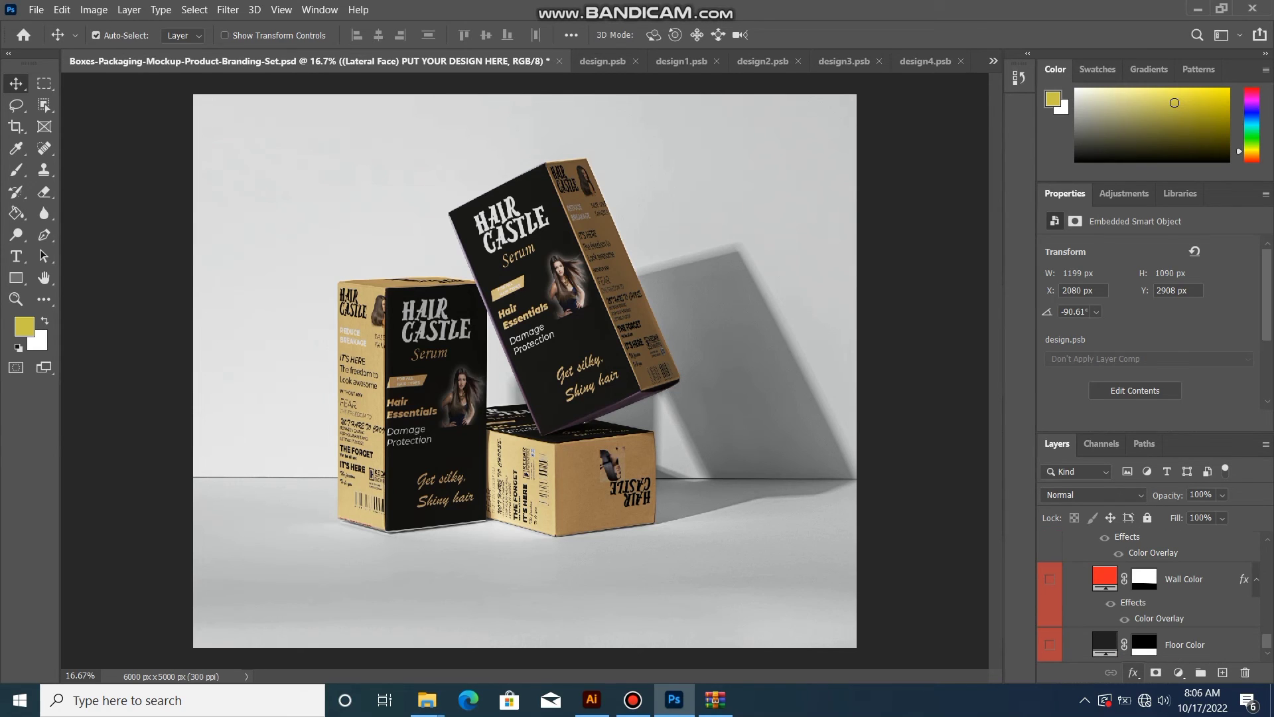
left_click(1133, 672)
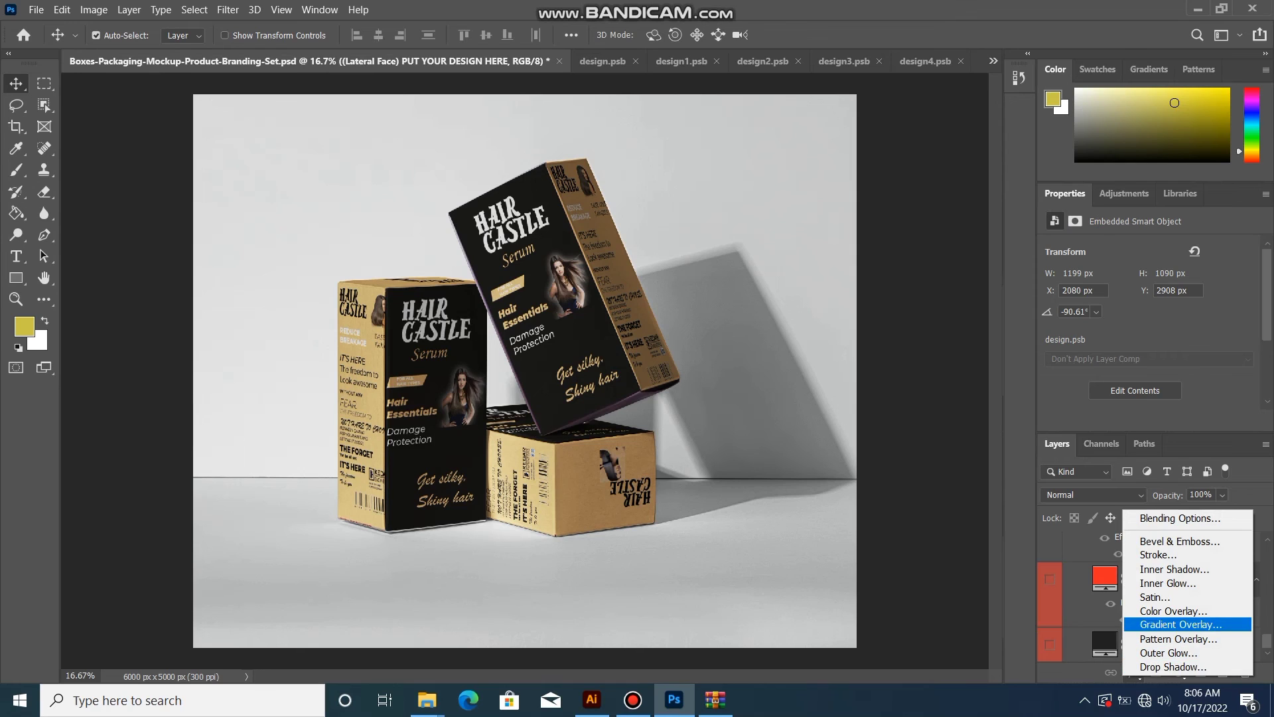
left_click(1173, 611)
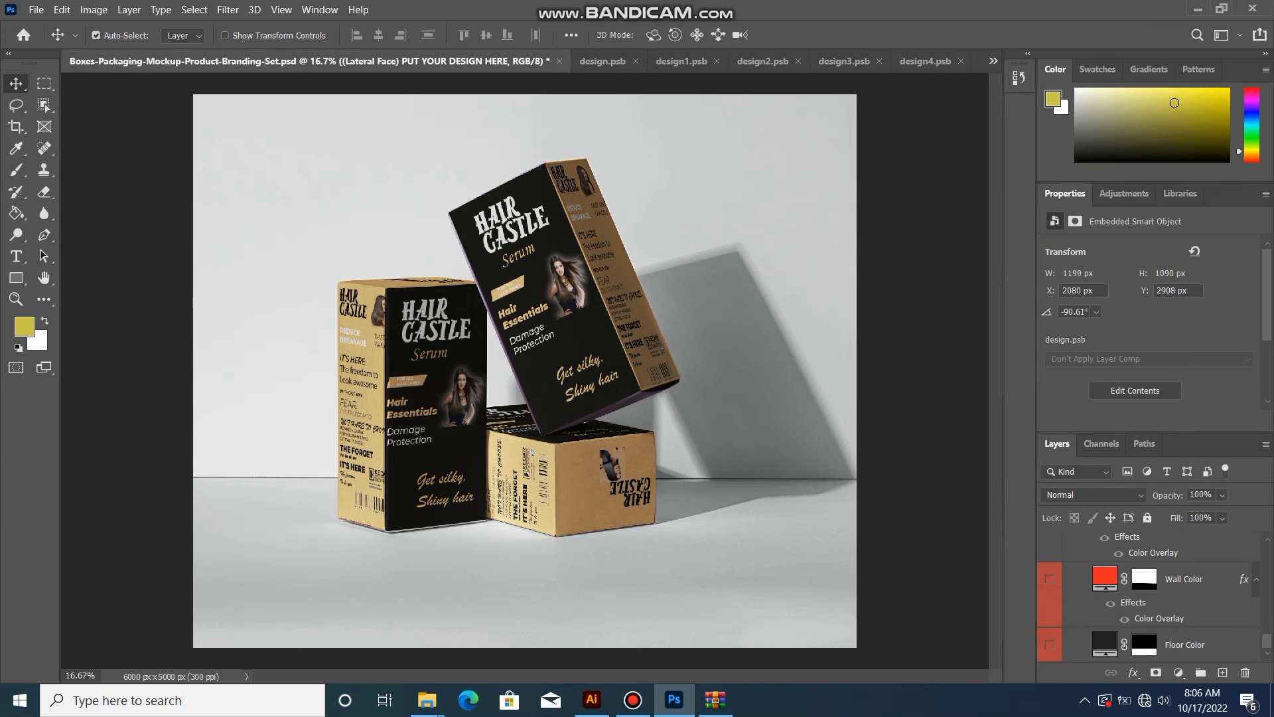
- Make the red Wall Color layer visible in the mockup's Background group
left_click(728, 199)
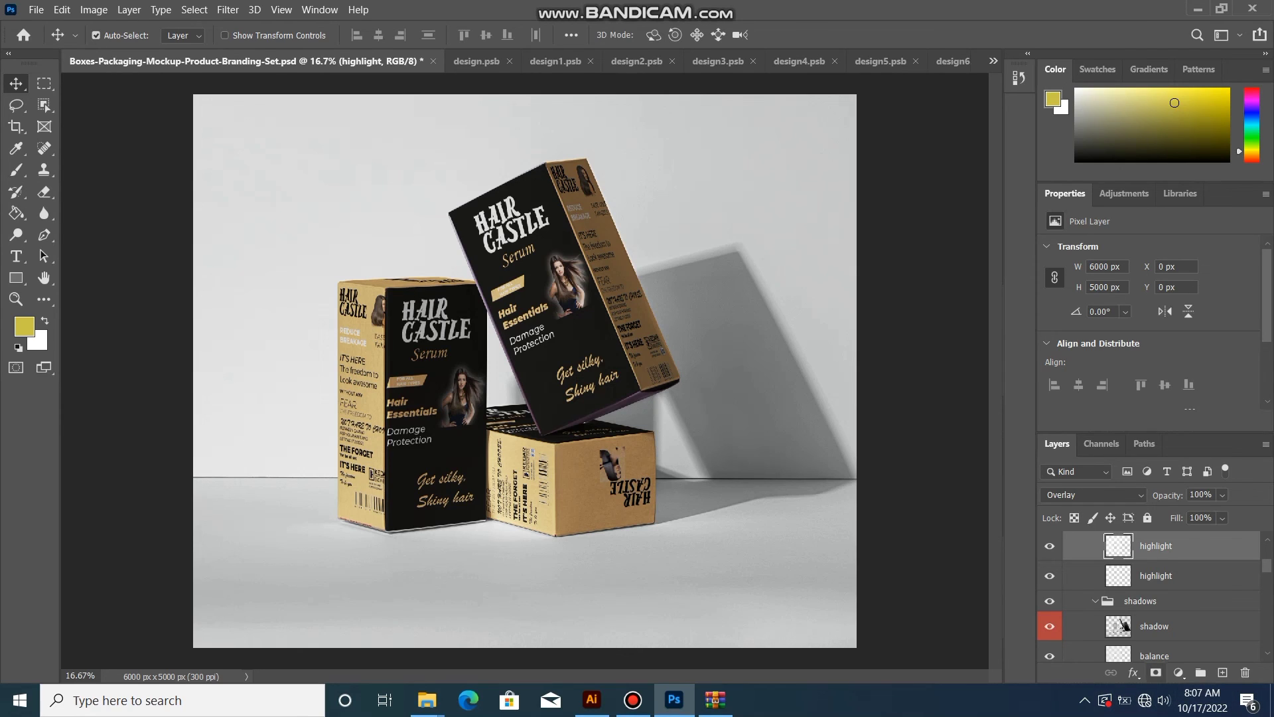
left_click(1134, 672)
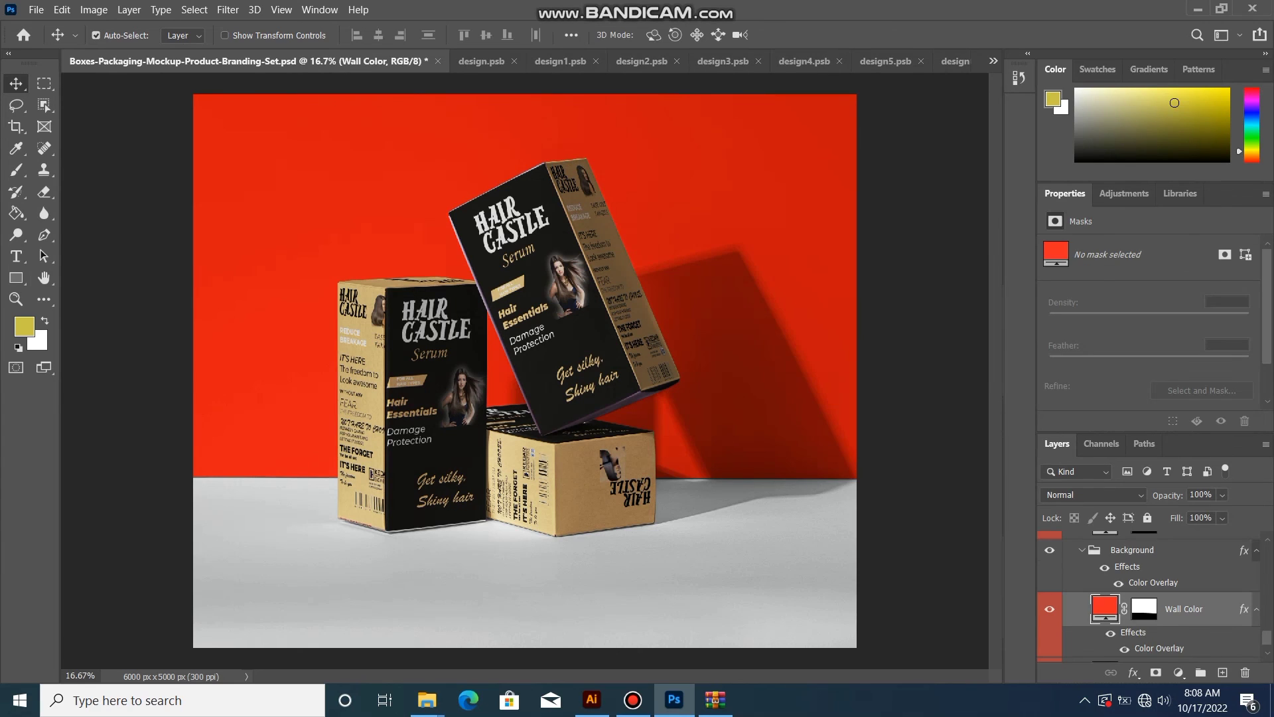
- Try to add a Color Overlay to the shadow layer of the box on the wall
left_click(737, 359)
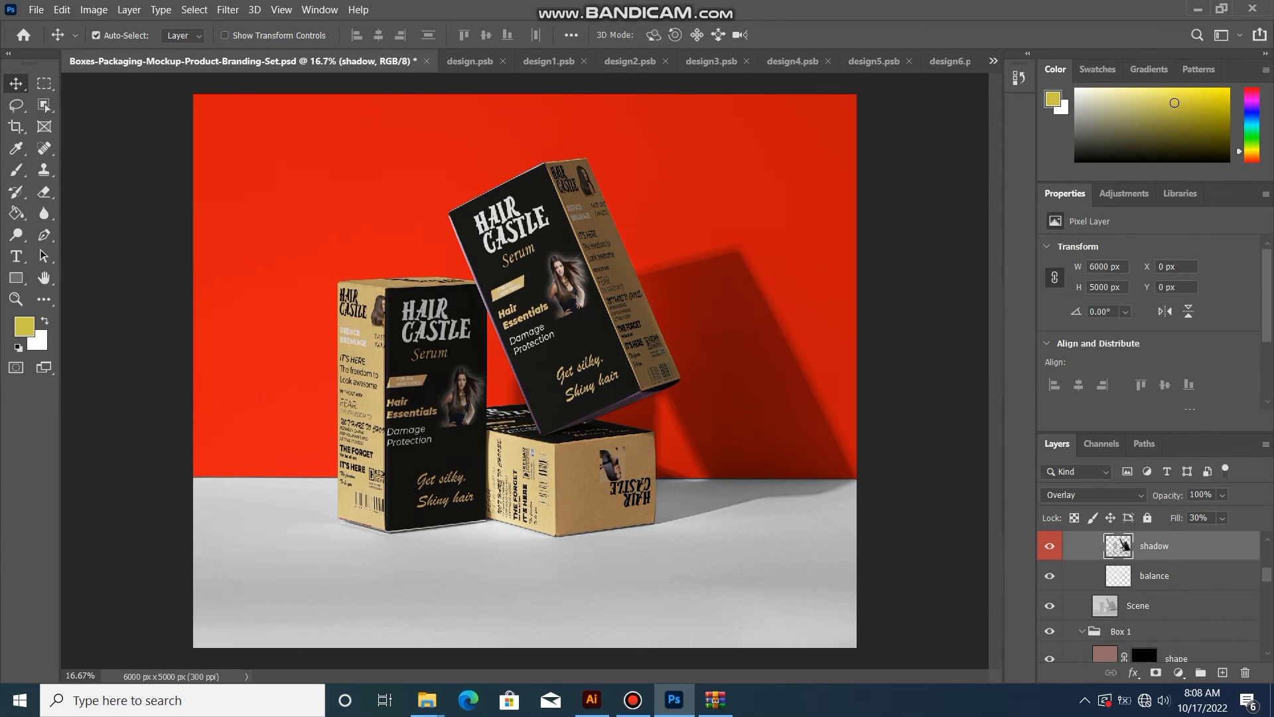
left_click(1133, 673)
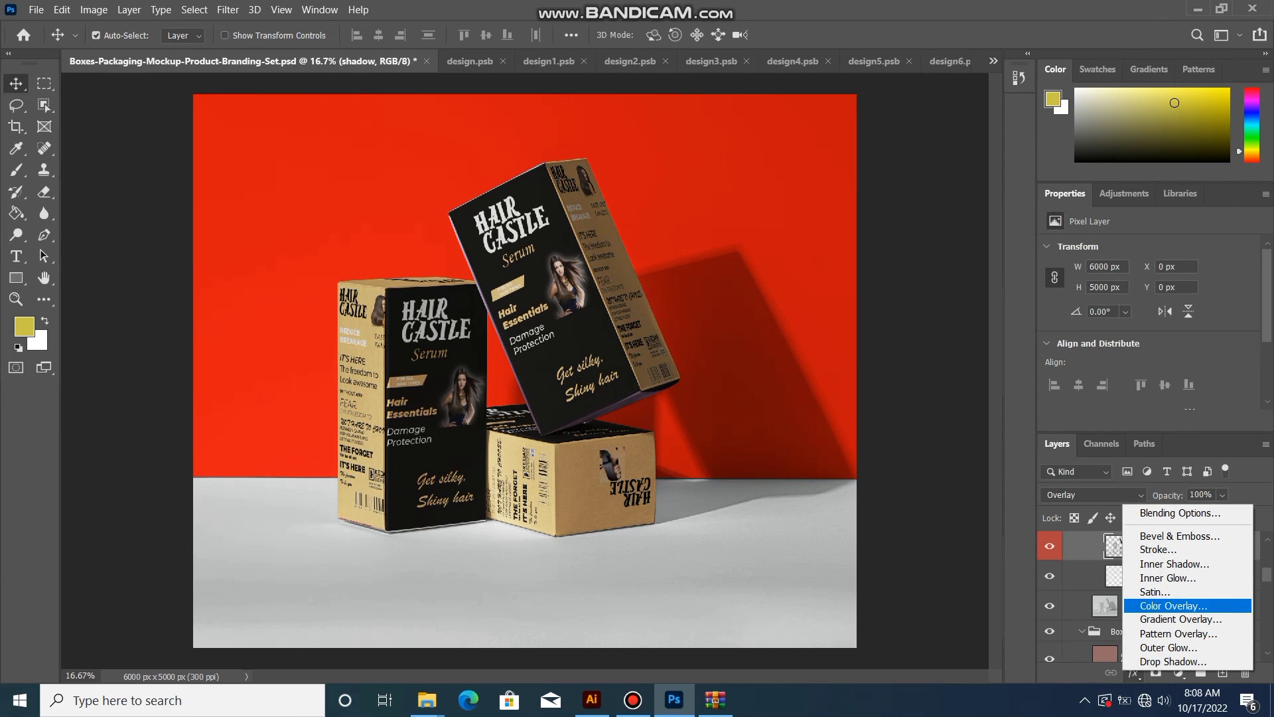
left_click(1170, 605)
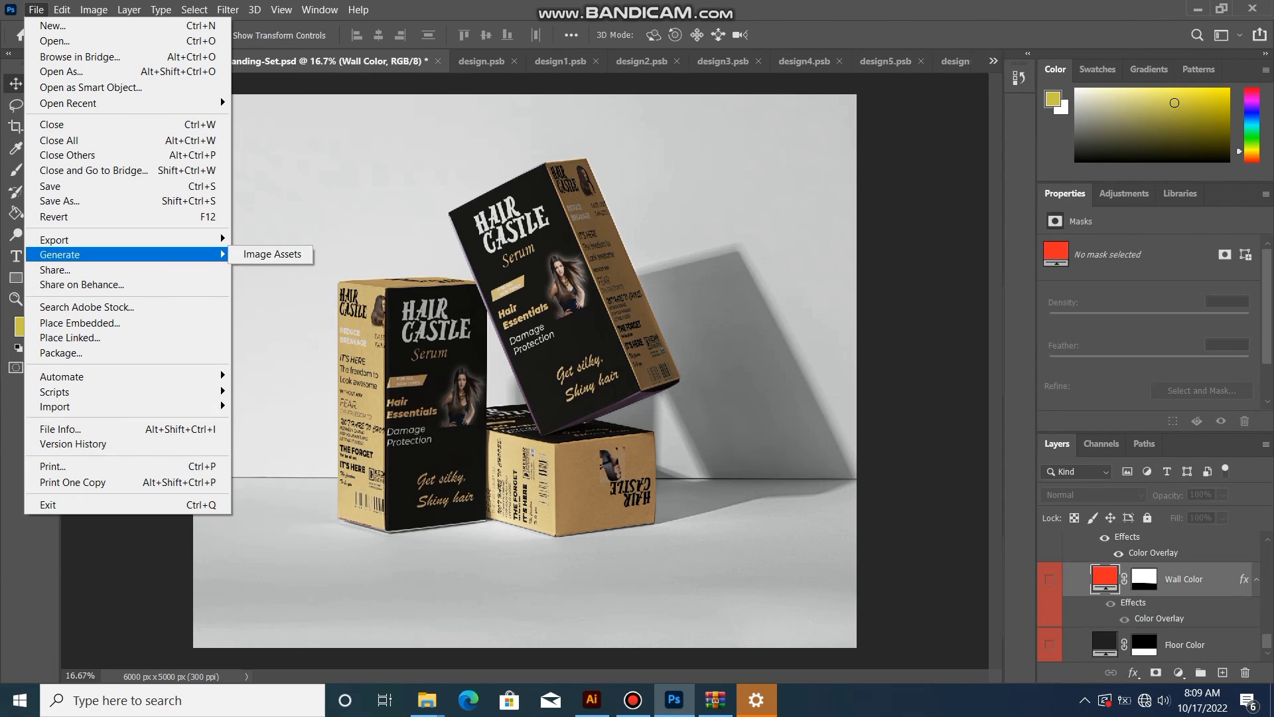
- Generate image assets from the mockup with the plain grey wall
mouse_move(126, 240)
left_click(272, 255)
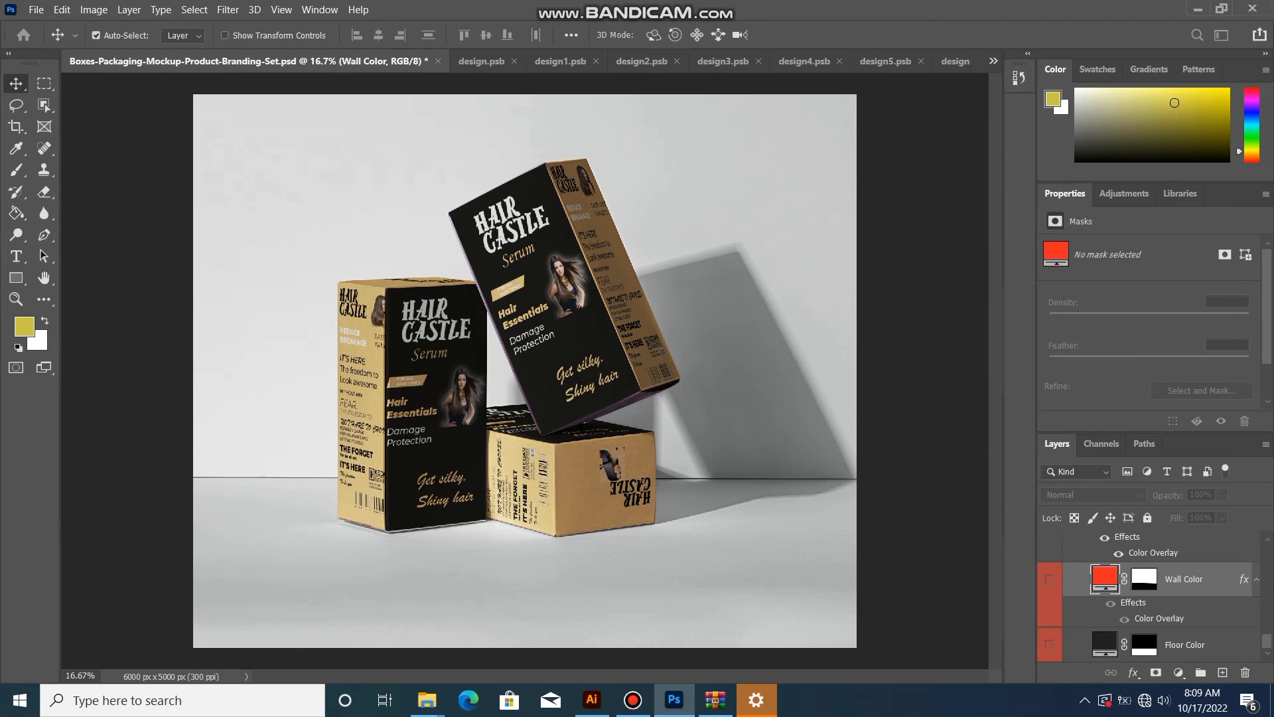